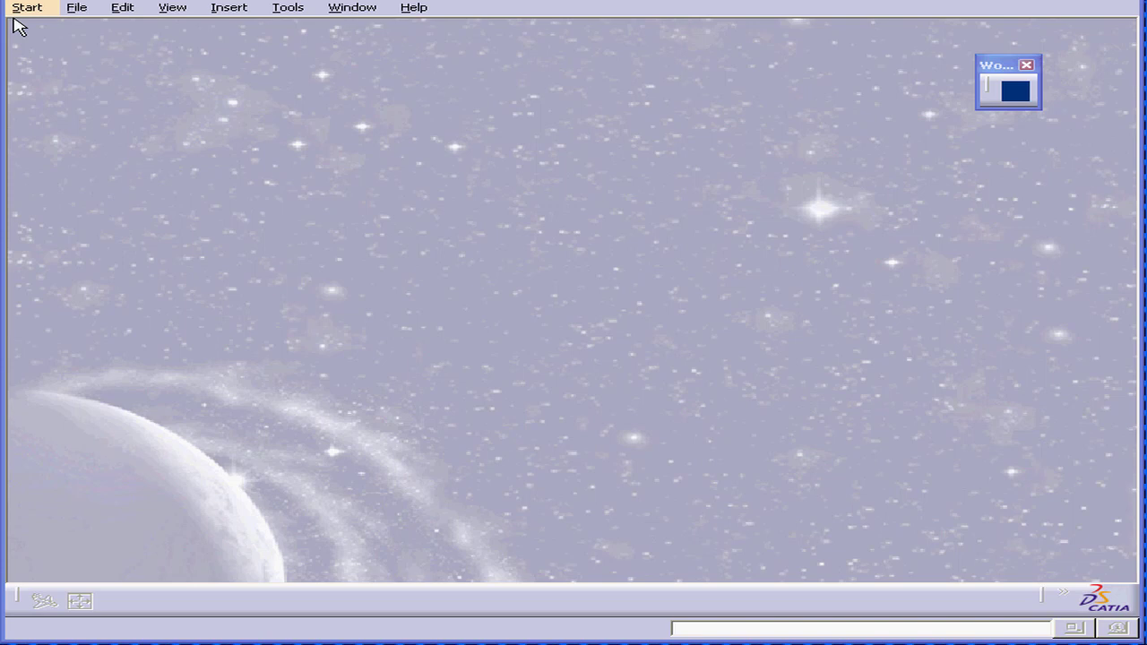
Step: Open Part1.CATPart, Part2.CATPart and Part3.CATPart at once from the R-22 folder
{"action": "left_click", "coordinate": [83, 10]}
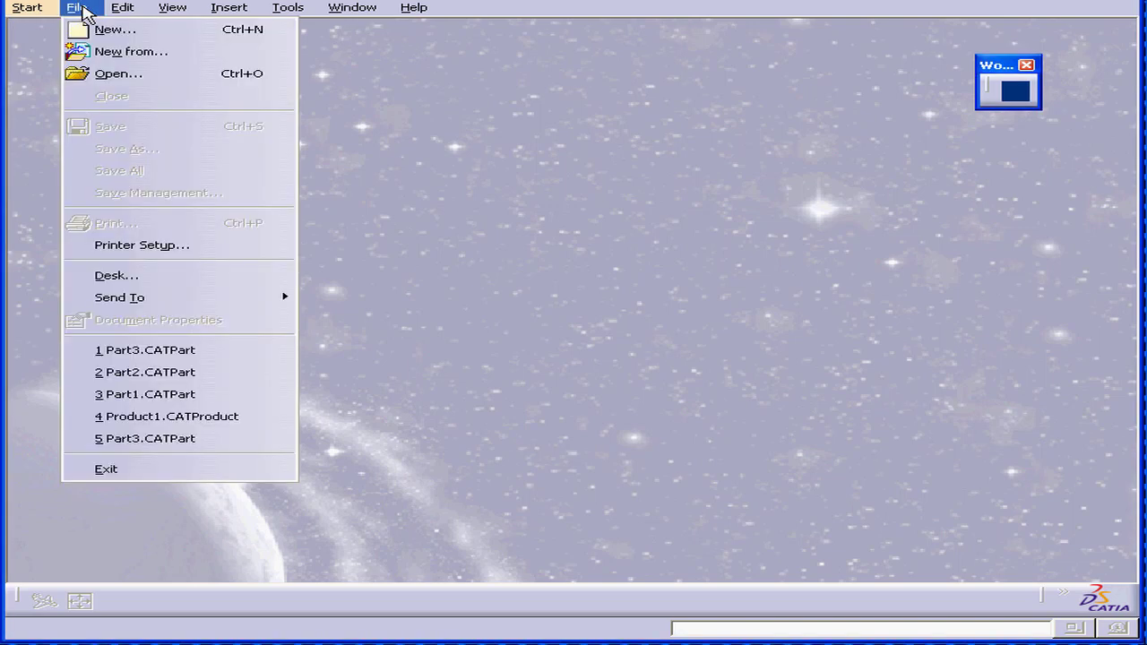
{"action": "left_click", "coordinate": [123, 85]}
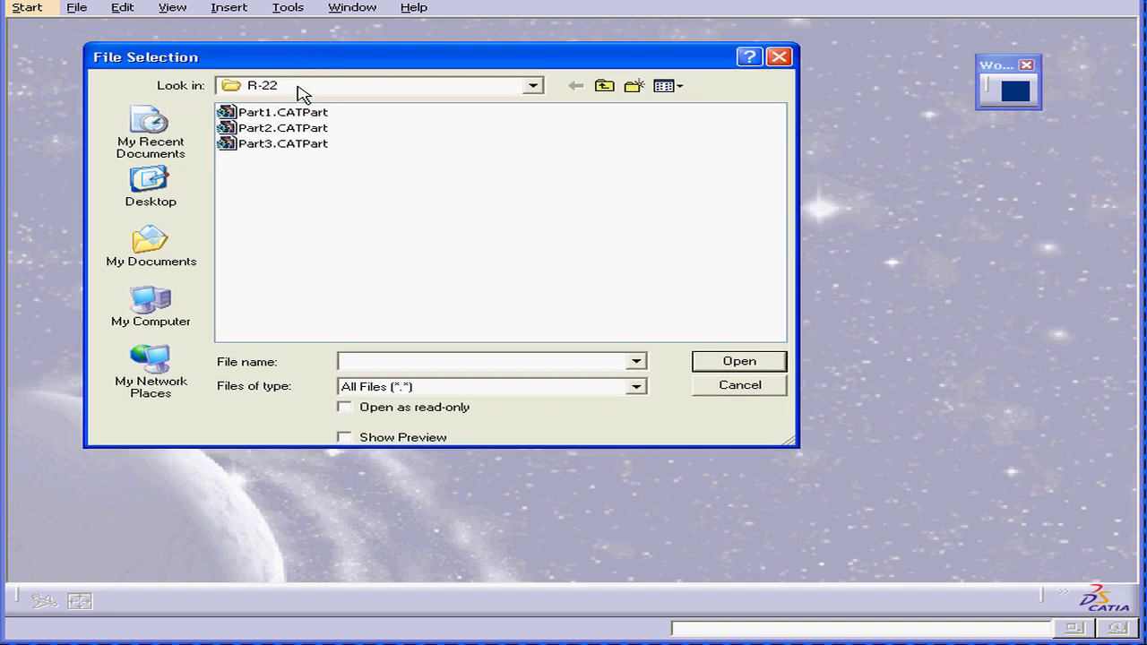
{"action": "left_click", "coordinate": [534, 87]}
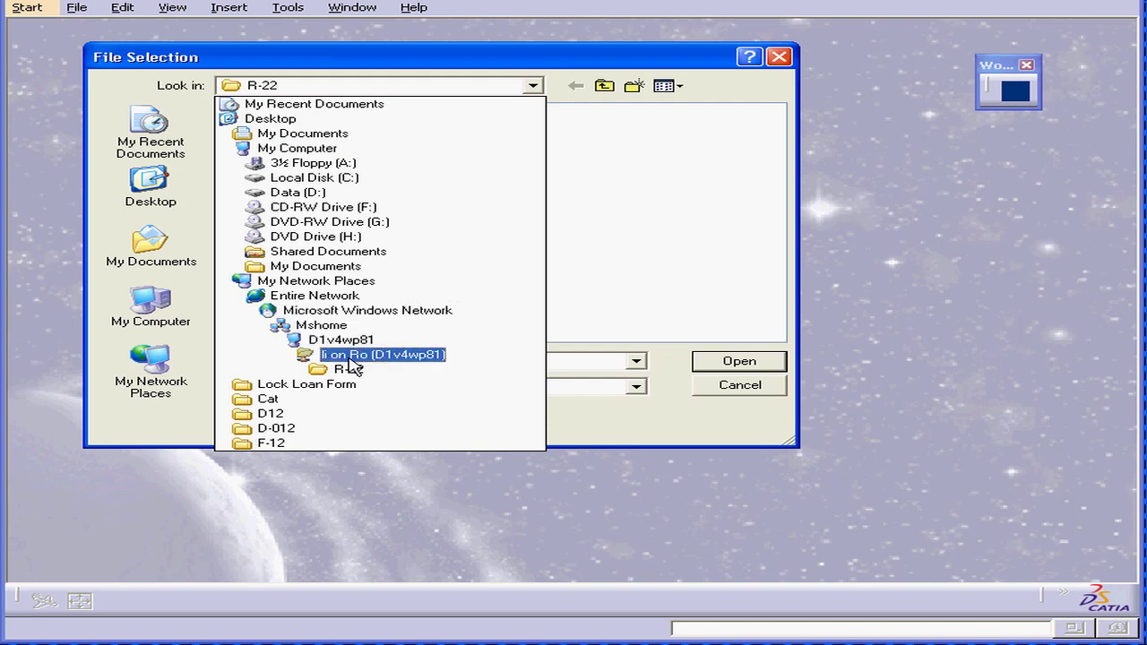
{"action": "left_click", "coordinate": [348, 369]}
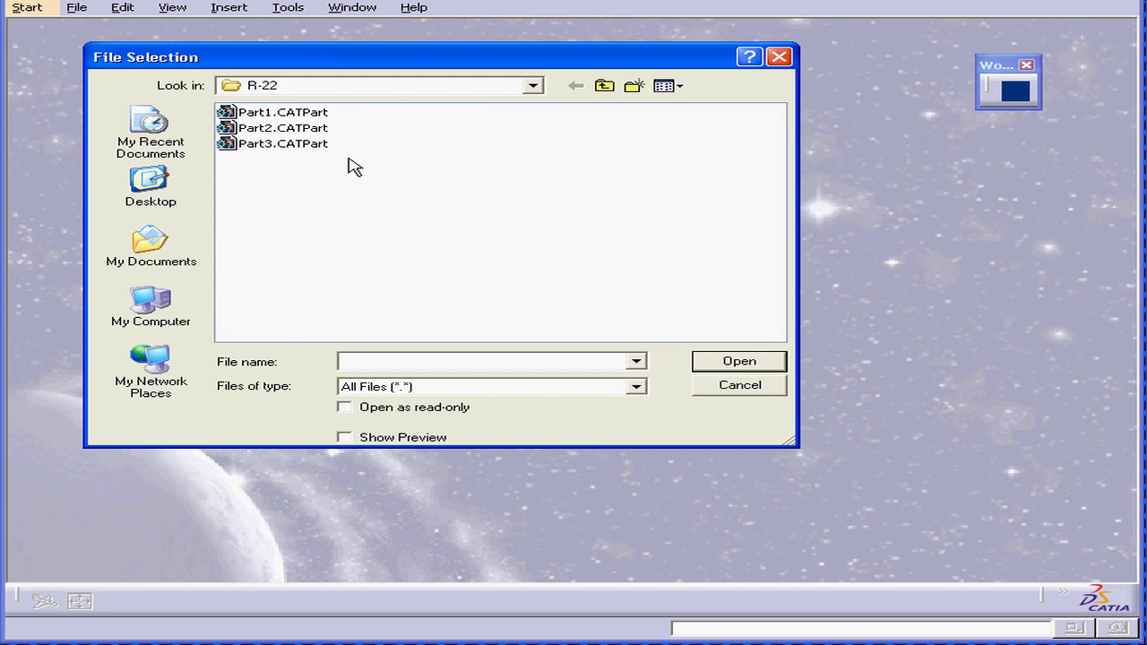
{"action": "left_click_drag", "start_coordinate": [358, 172], "coordinate": [291, 109]}
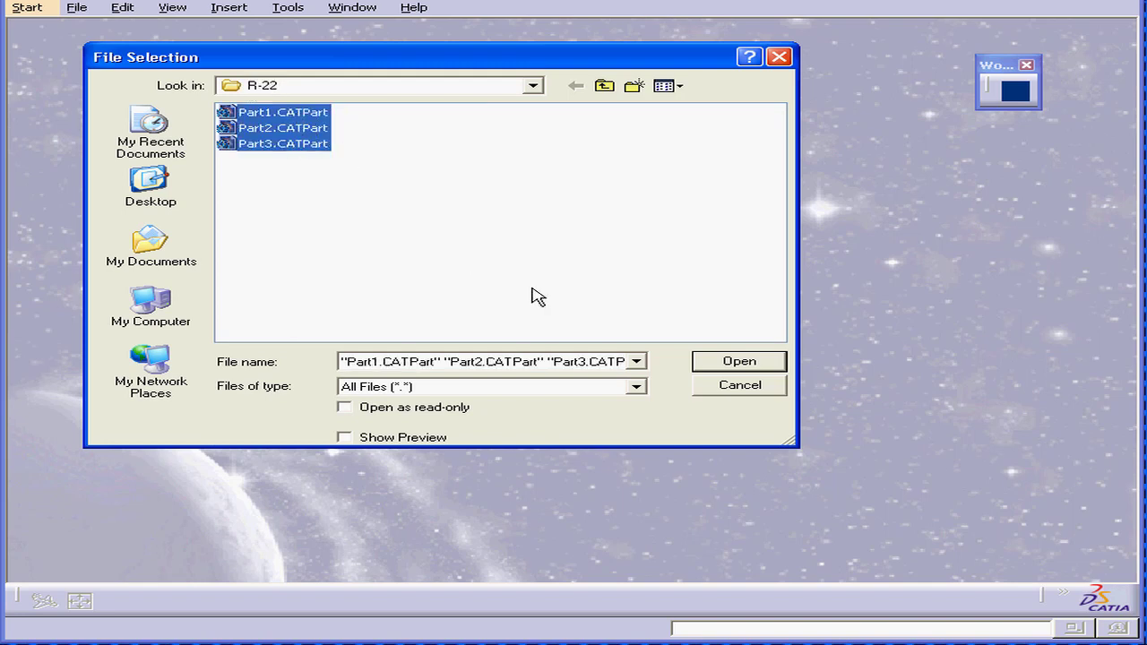
{"action": "left_click", "coordinate": [764, 362]}
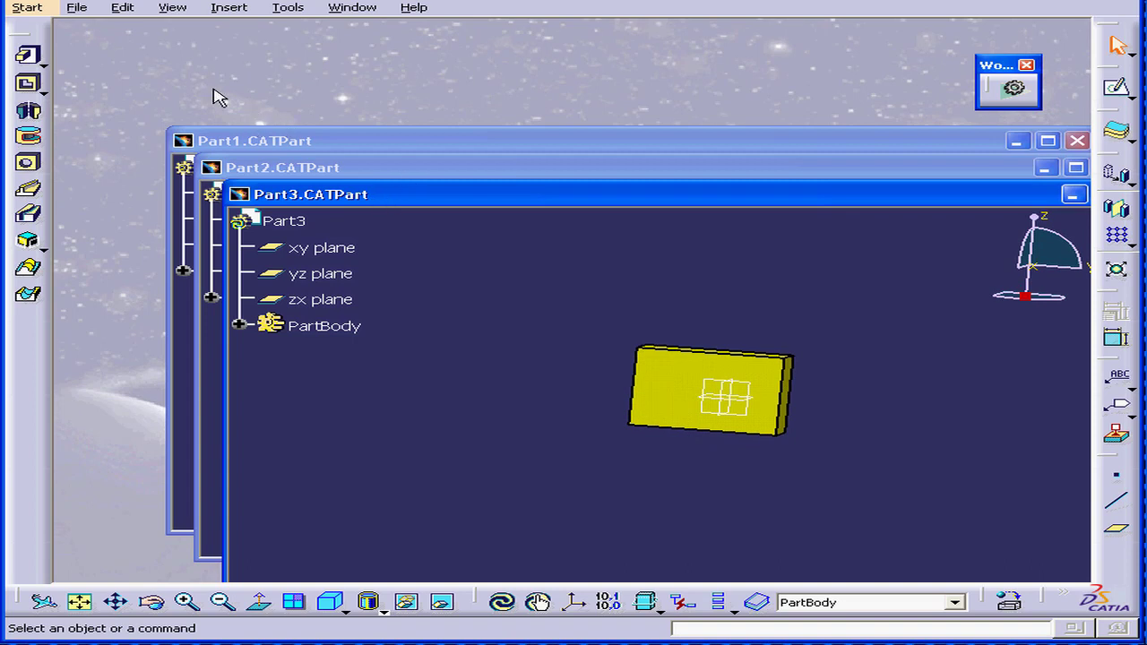
Step: Create a new document of type Product, producing the empty Product1 assembly
{"action": "left_click", "coordinate": [77, 8]}
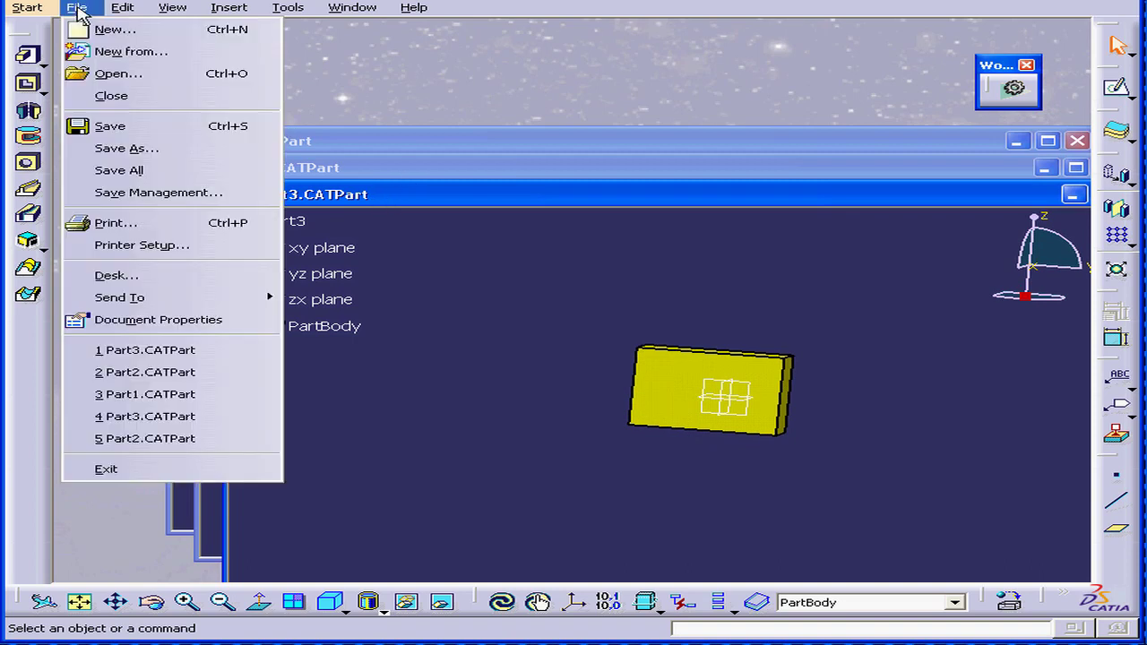
{"action": "left_click", "coordinate": [136, 31]}
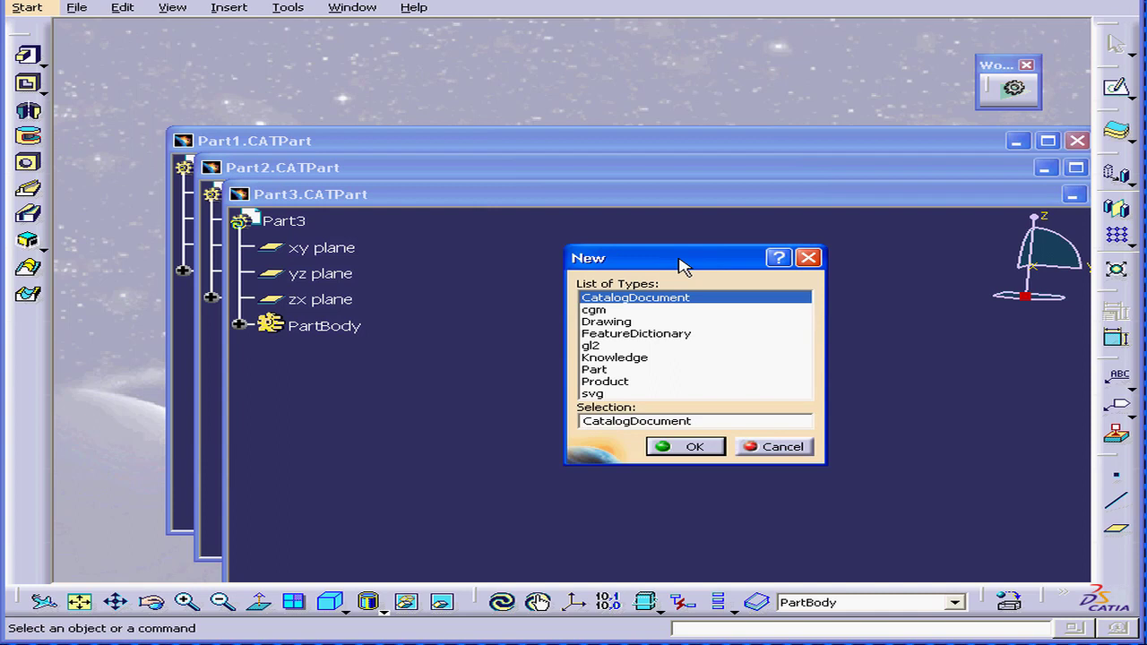
{"action": "left_click_drag", "start_coordinate": [684, 262], "coordinate": [619, 205]}
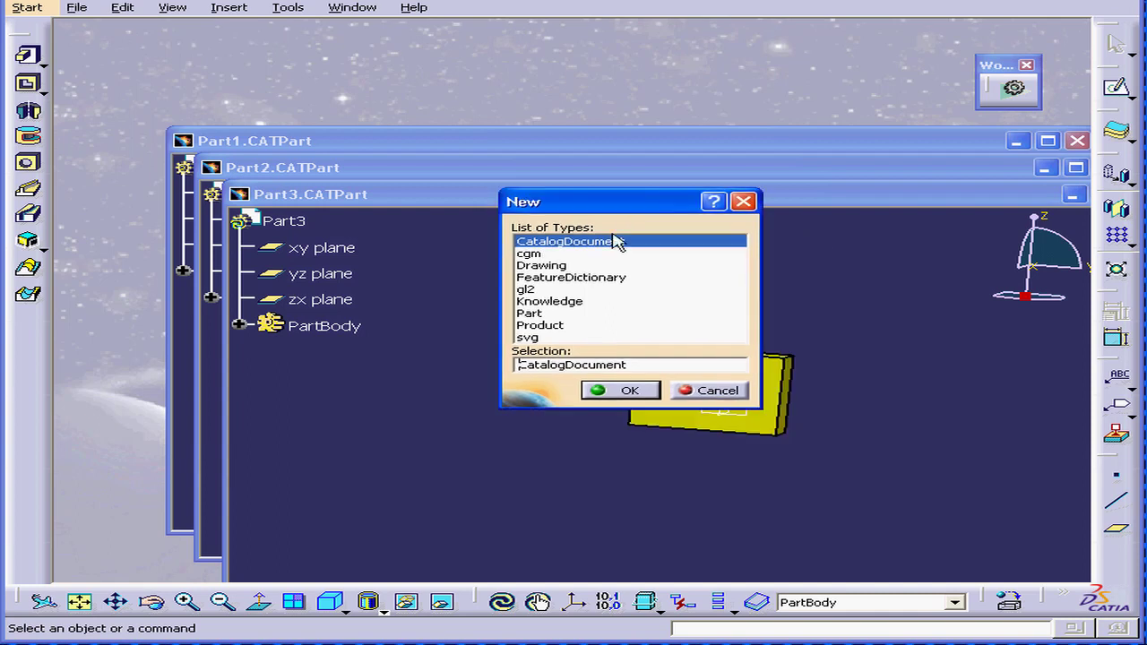
{"action": "left_click", "coordinate": [557, 326]}
{"action": "left_click", "coordinate": [627, 391]}
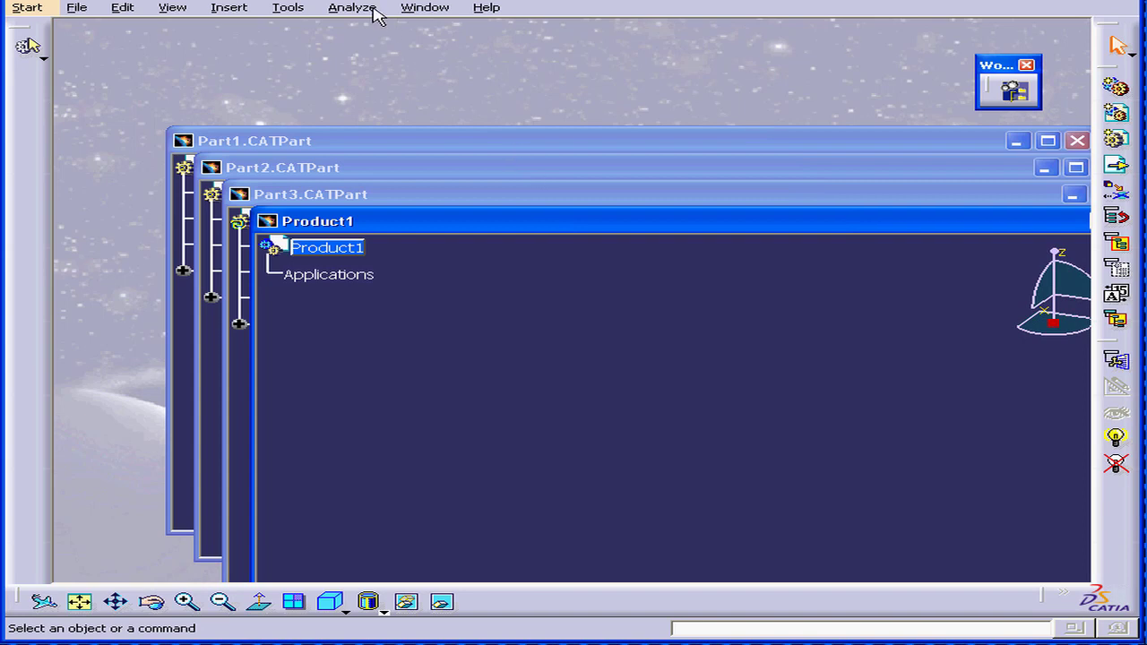
{"action": "left_click", "coordinate": [413, 9]}
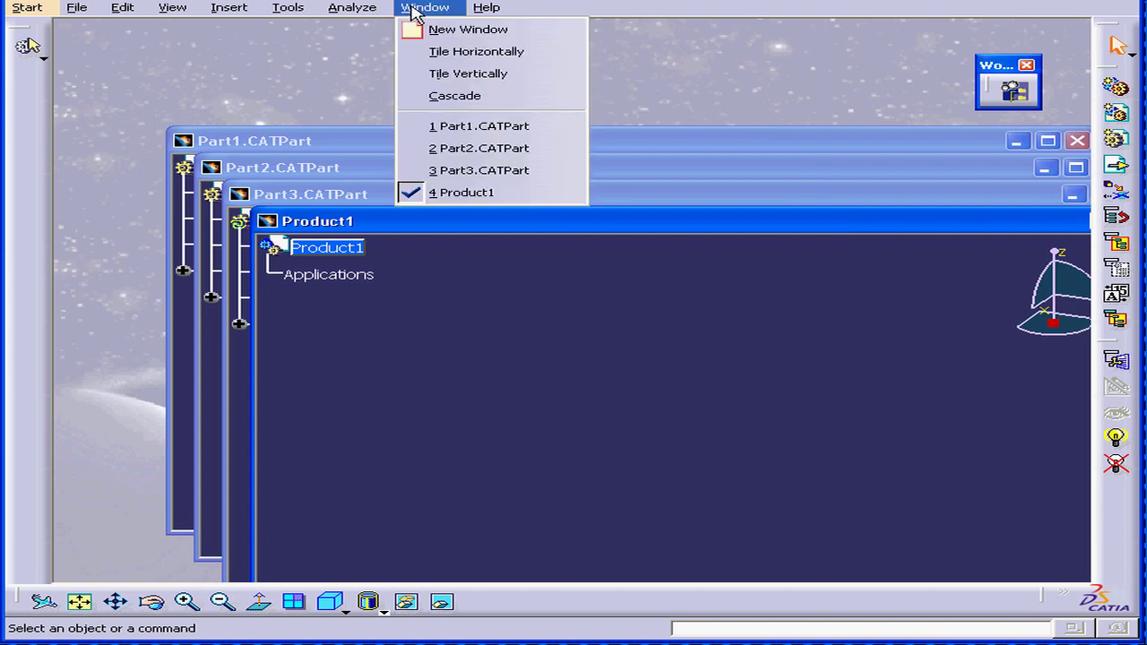
Step: Tile the four windows horizontally and drag Part2, Part3 and Part1 into Product1
{"action": "left_click", "coordinate": [513, 52]}
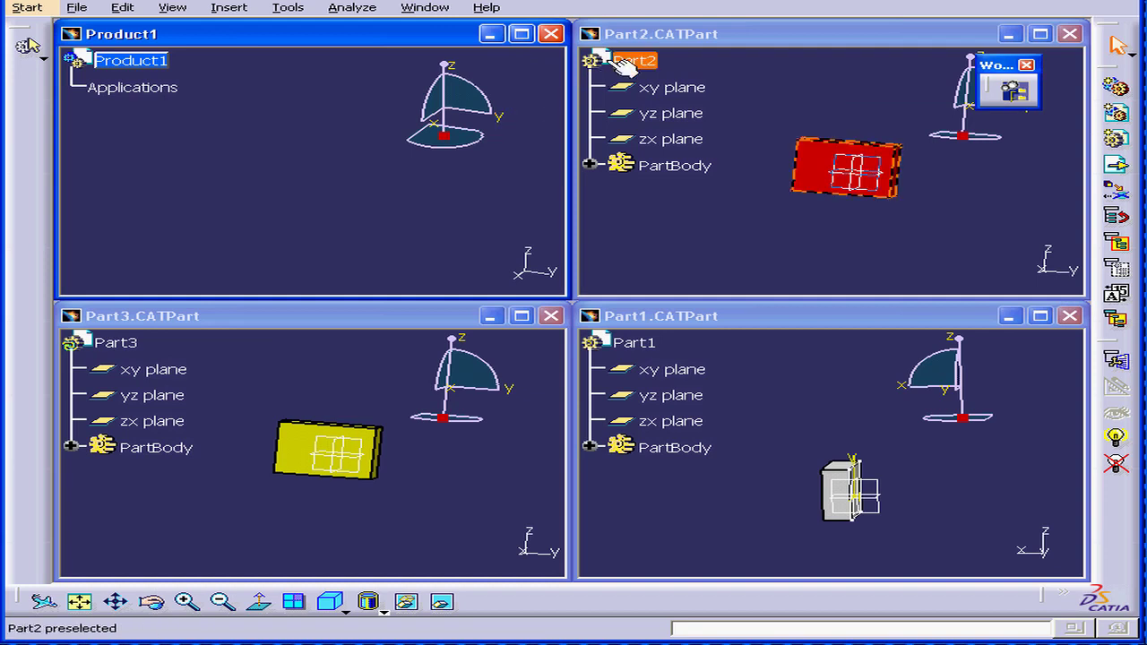
{"action": "left_click_drag", "start_coordinate": [627, 69], "coordinate": [101, 64]}
{"action": "left_click_drag", "start_coordinate": [112, 343], "coordinate": [127, 65]}
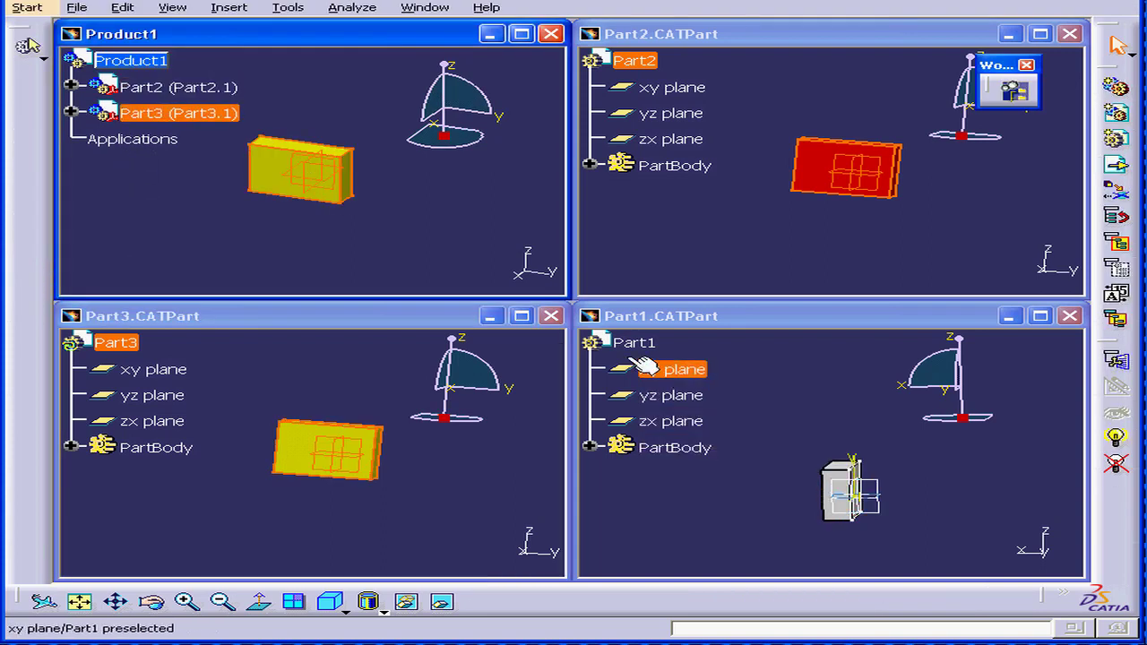
{"action": "left_click_drag", "start_coordinate": [636, 346], "coordinate": [148, 57]}
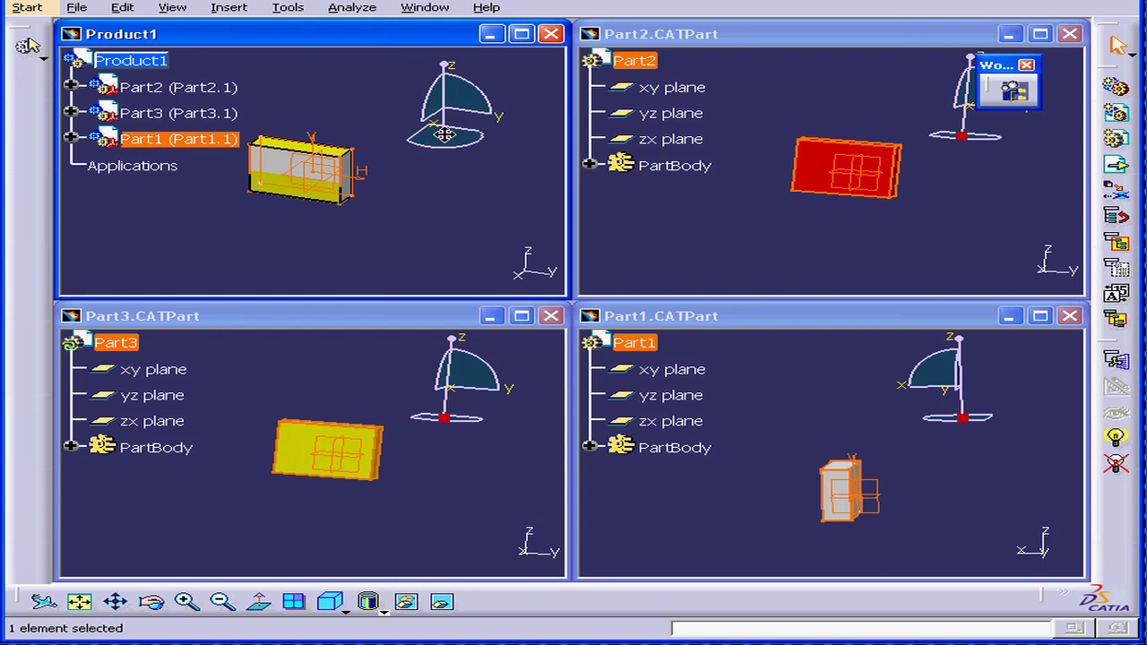
Step: Use the compass to move the red Part2 block up and right, away from the others
{"action": "left_click_drag", "start_coordinate": [444, 135], "coordinate": [225, 192]}
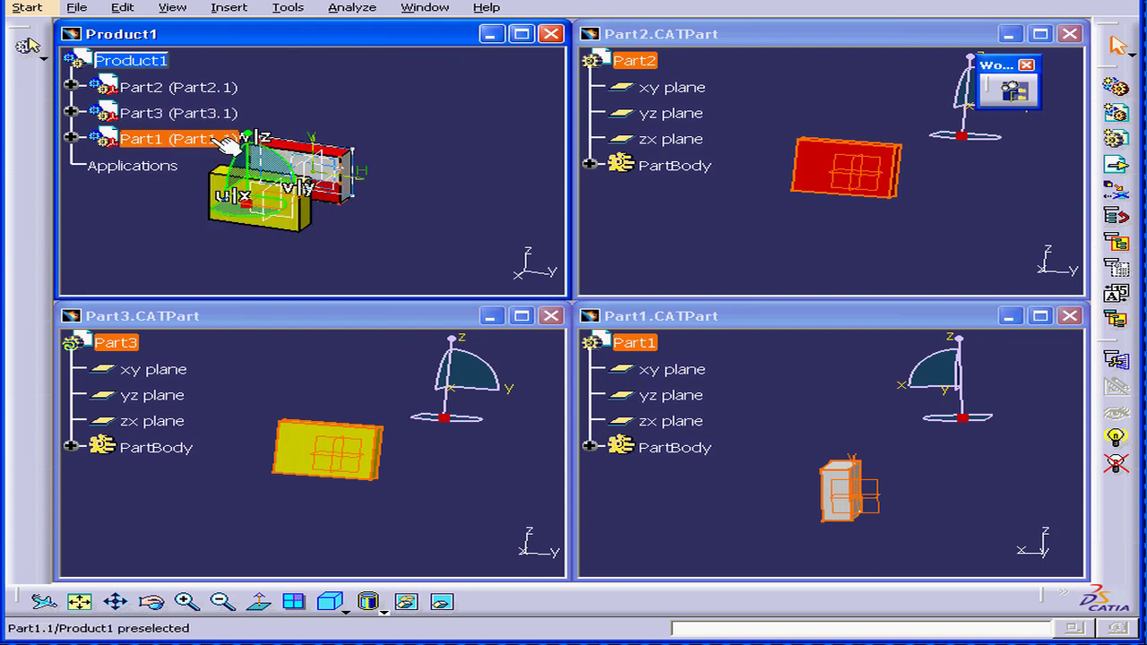
{"action": "left_click", "coordinate": [192, 87]}
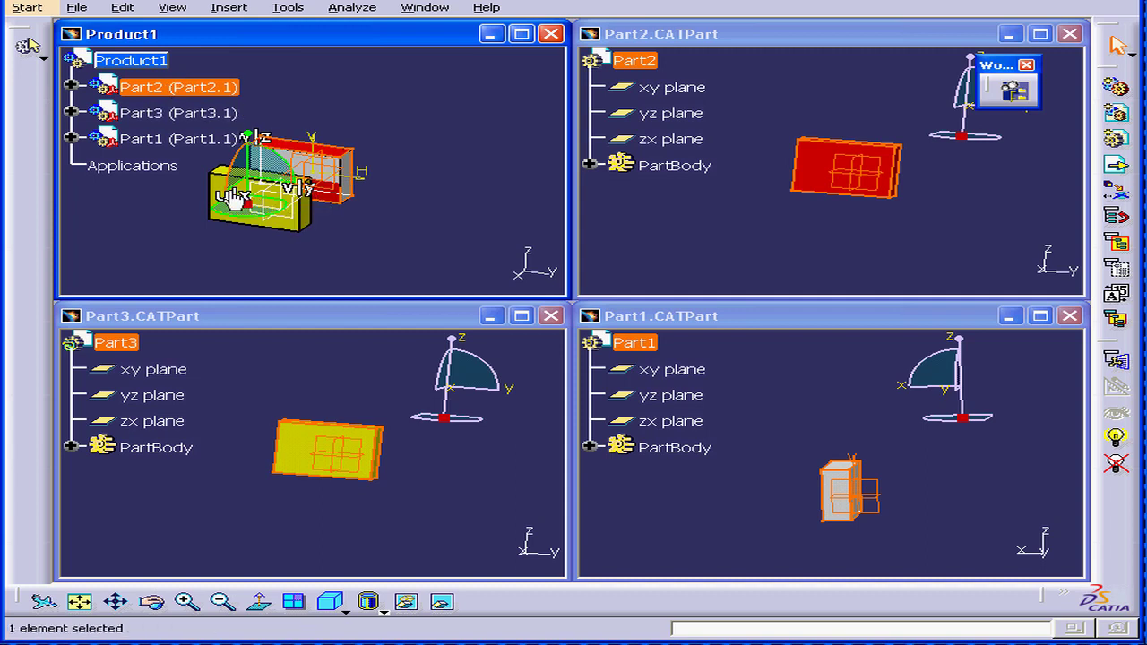
{"action": "left_click_drag", "start_coordinate": [235, 199], "coordinate": [285, 169]}
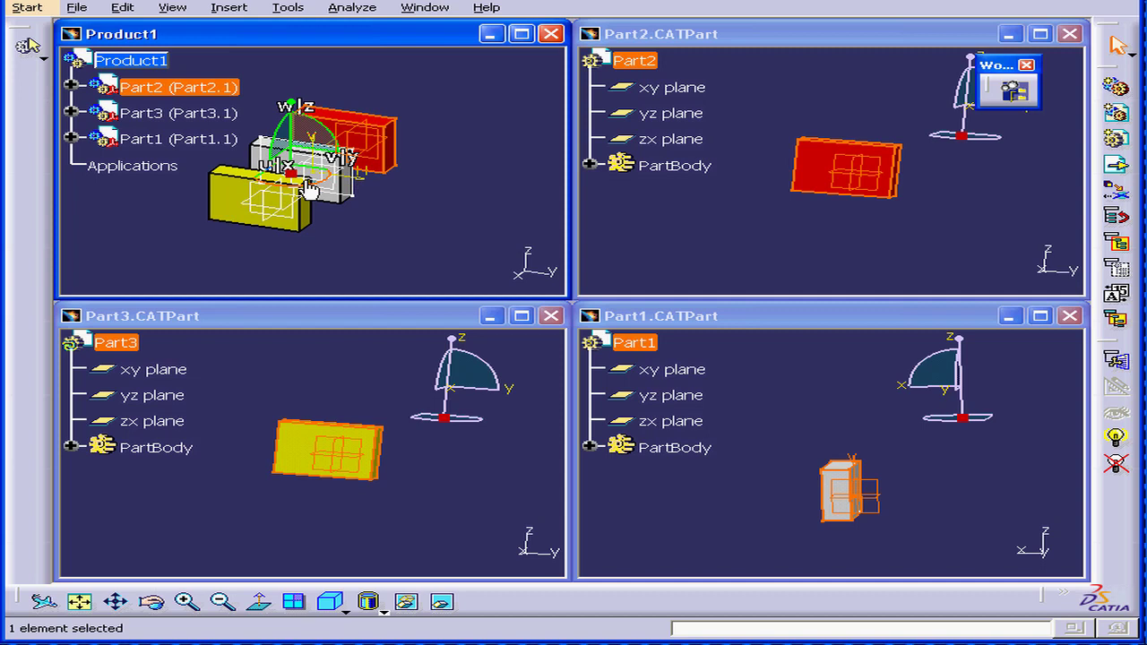
{"action": "left_click_drag", "start_coordinate": [289, 171], "coordinate": [442, 135]}
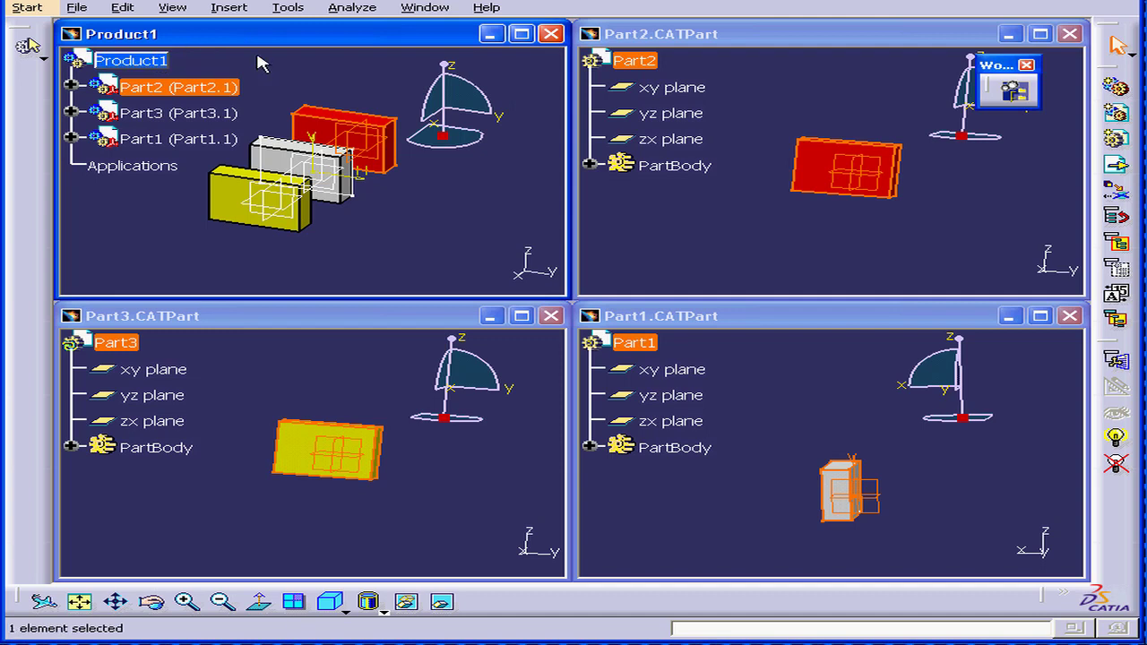
Step: Save Product1.CATProduct into D:\_03Catia\Parts\Product1
{"action": "left_click", "coordinate": [76, 9]}
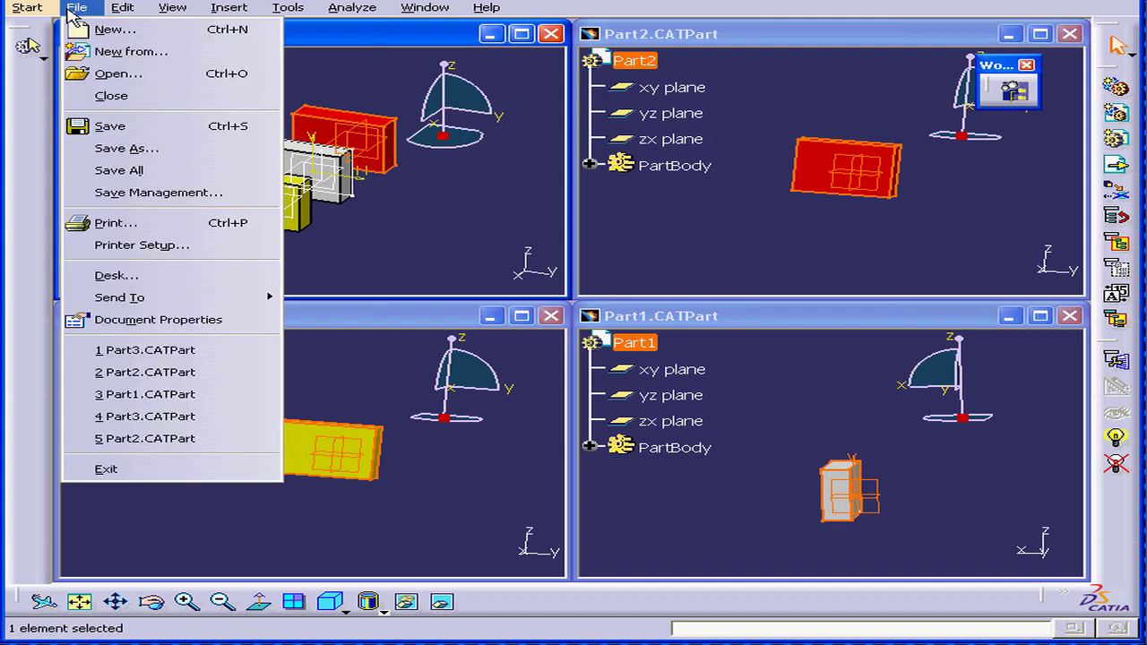
{"action": "left_click", "coordinate": [156, 134]}
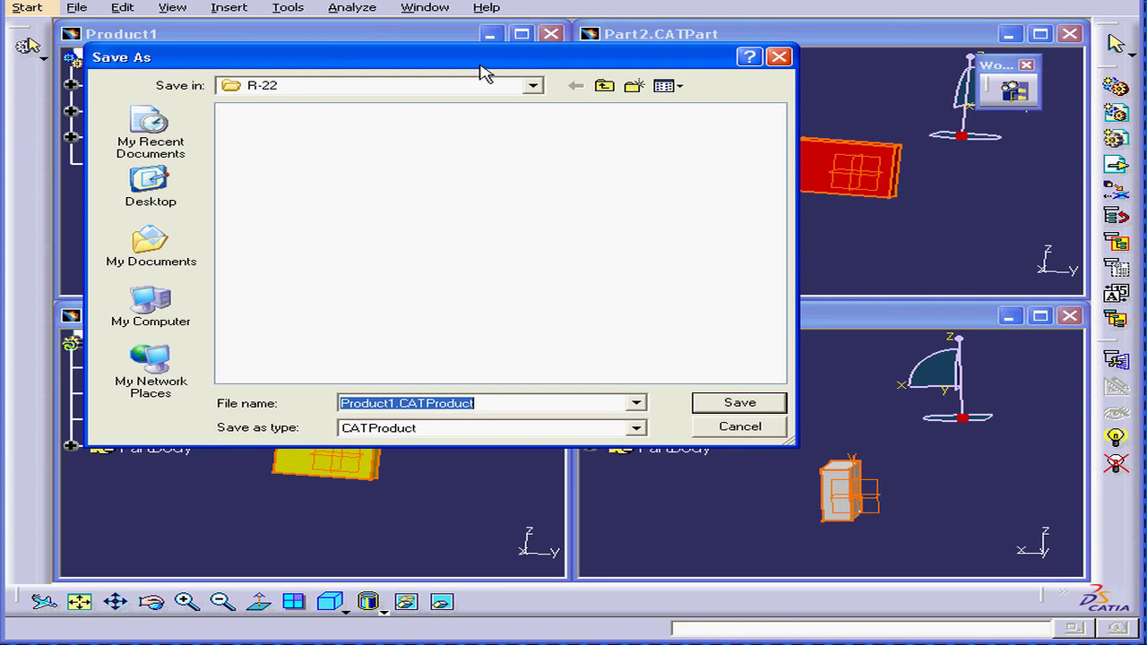
{"action": "left_click_drag", "start_coordinate": [484, 70], "coordinate": [486, 89]}
{"action": "left_click", "coordinate": [543, 109]}
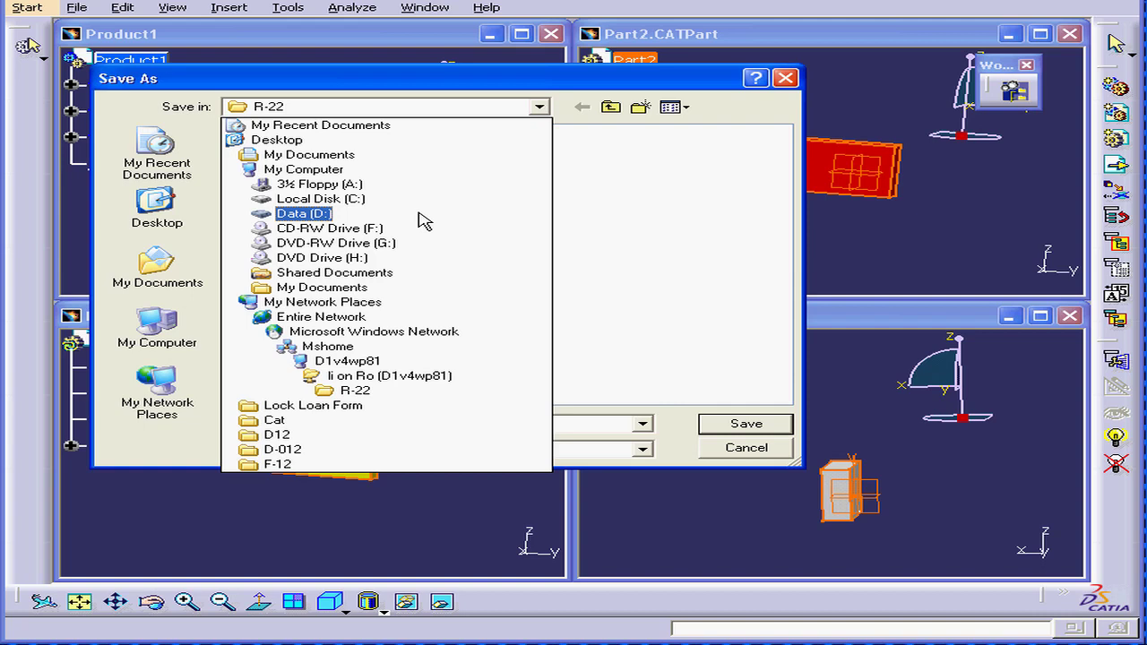
{"action": "left_click", "coordinate": [419, 215]}
{"action": "double_click", "coordinate": [278, 166]}
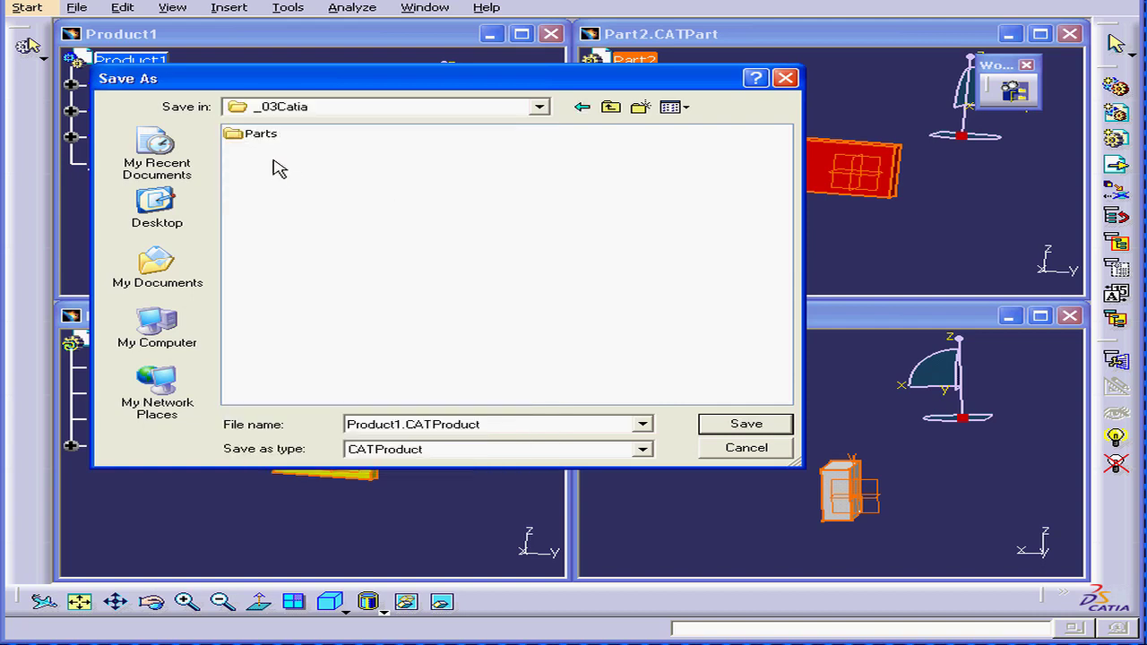
{"action": "double_click", "coordinate": [274, 139]}
{"action": "double_click", "coordinate": [273, 134]}
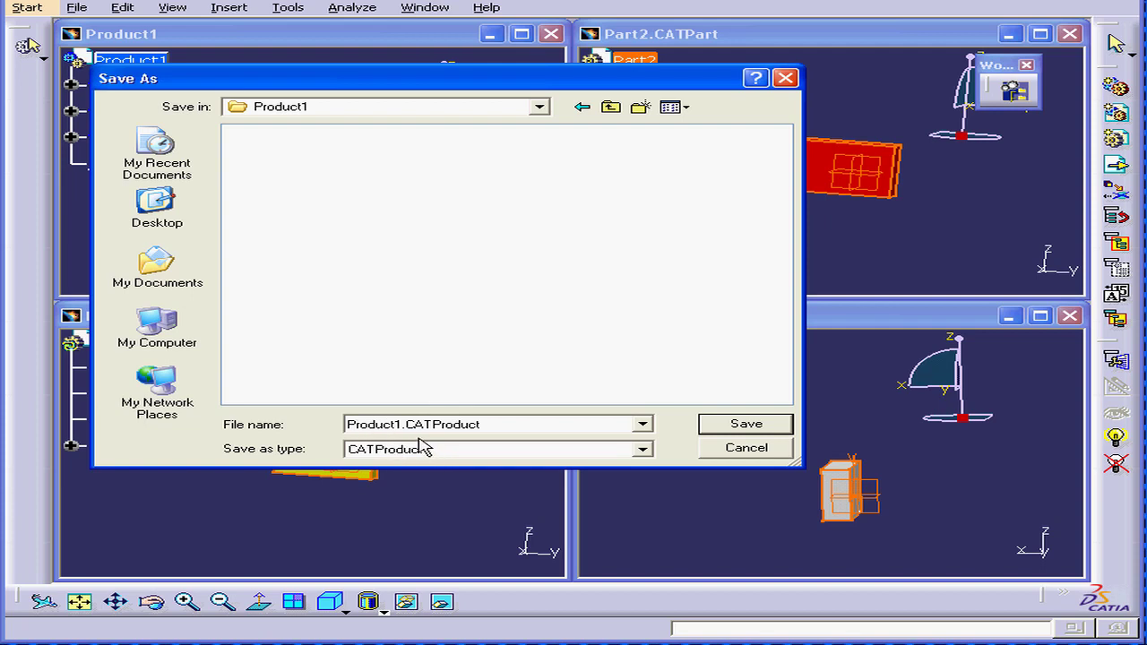
{"action": "left_click", "coordinate": [733, 430]}
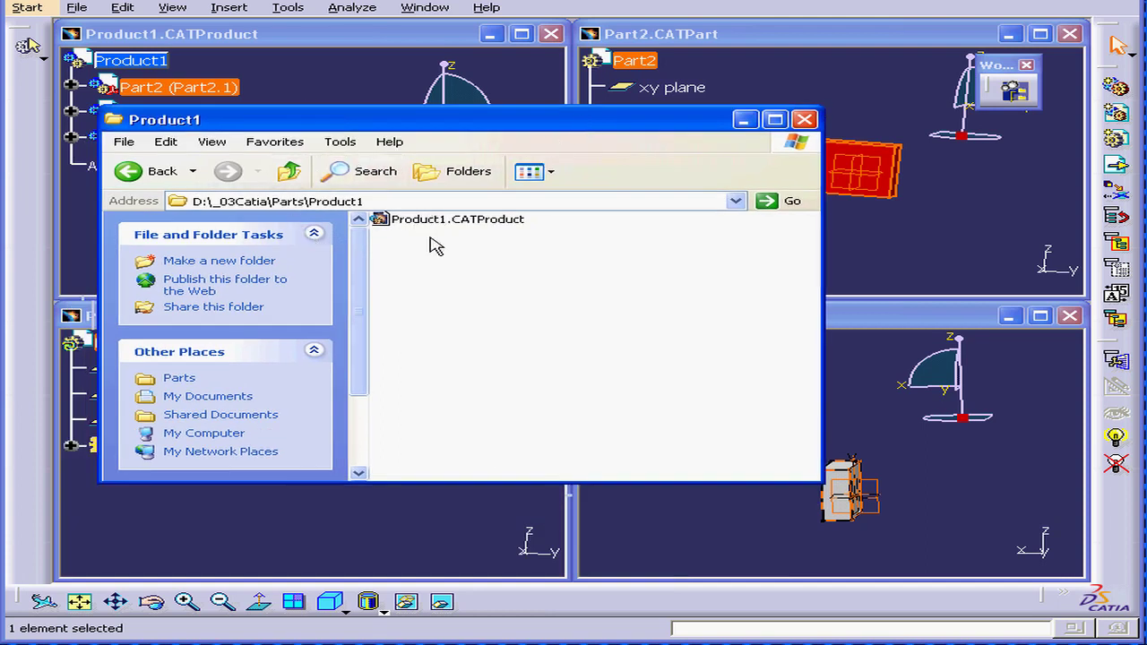
Step: Close the Explorer window for the Product1 folder and reactivate the Product1 assembly window
{"action": "left_click", "coordinate": [296, 202]}
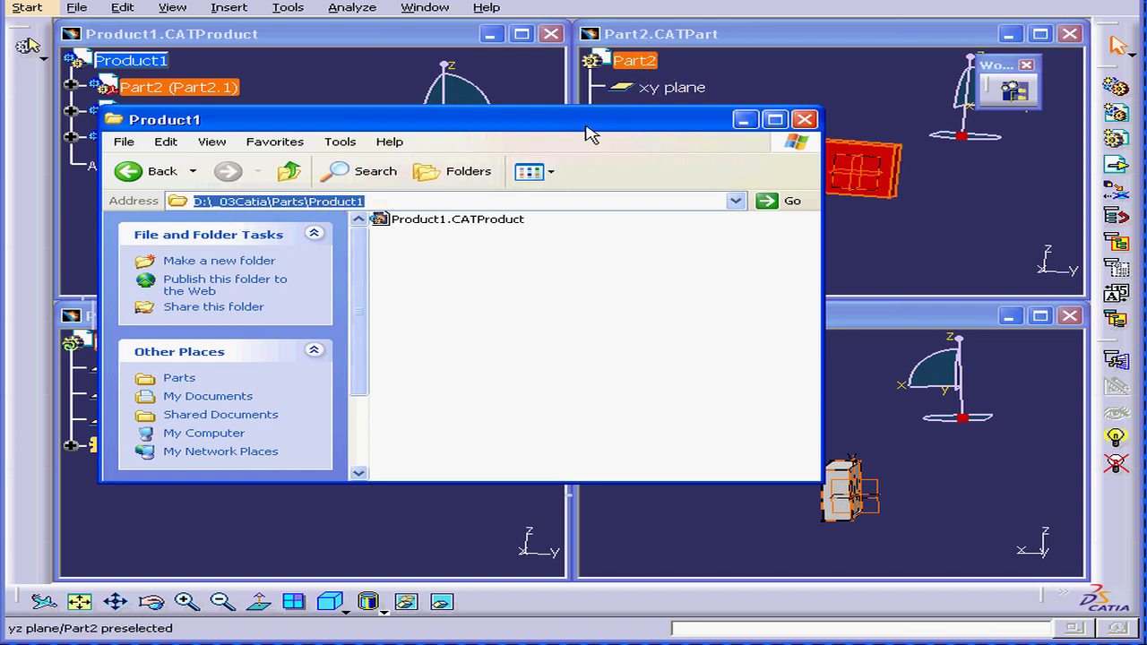
{"action": "left_click_drag", "start_coordinate": [588, 125], "coordinate": [671, 204]}
{"action": "left_click", "coordinate": [884, 190]}
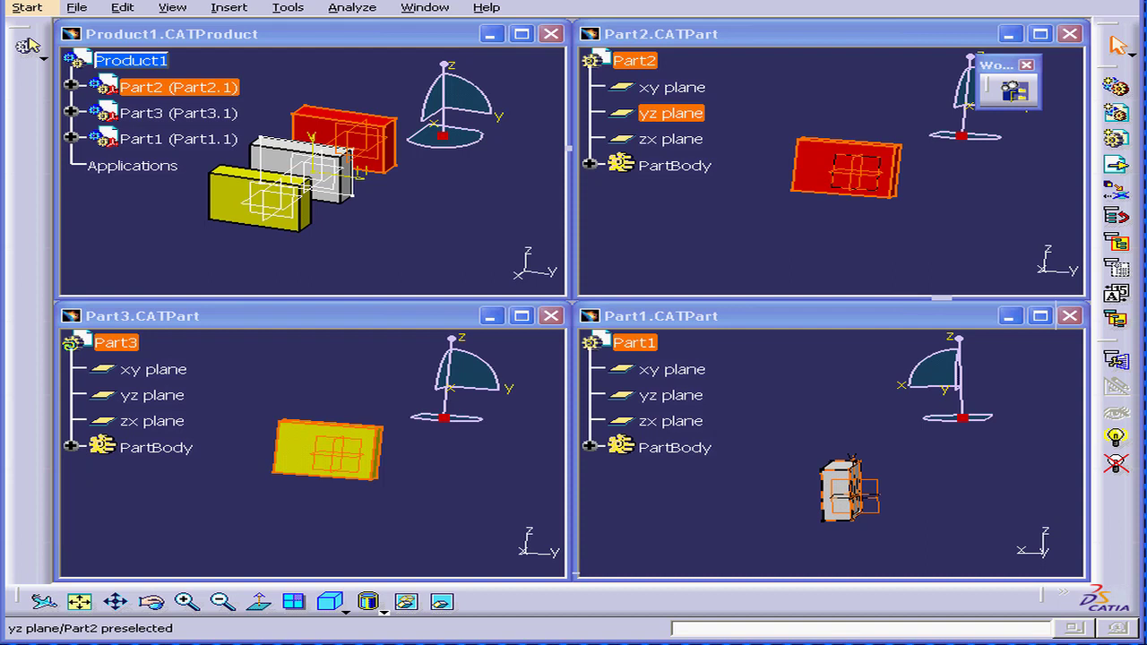
{"action": "left_click", "coordinate": [296, 49]}
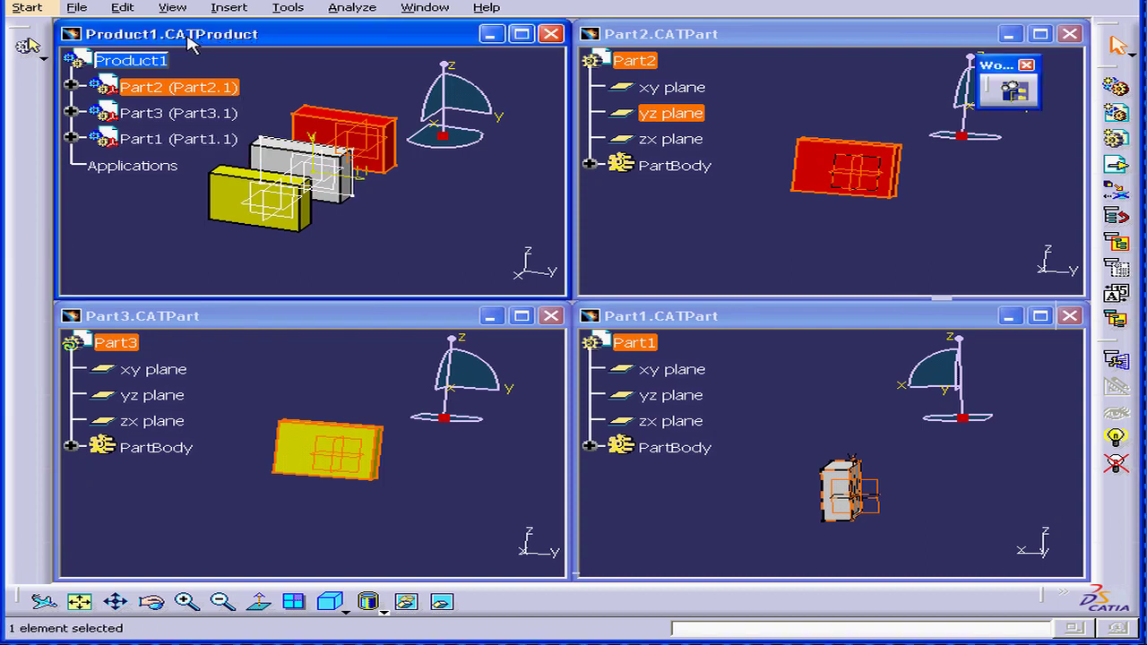
{"action": "left_click", "coordinate": [123, 8]}
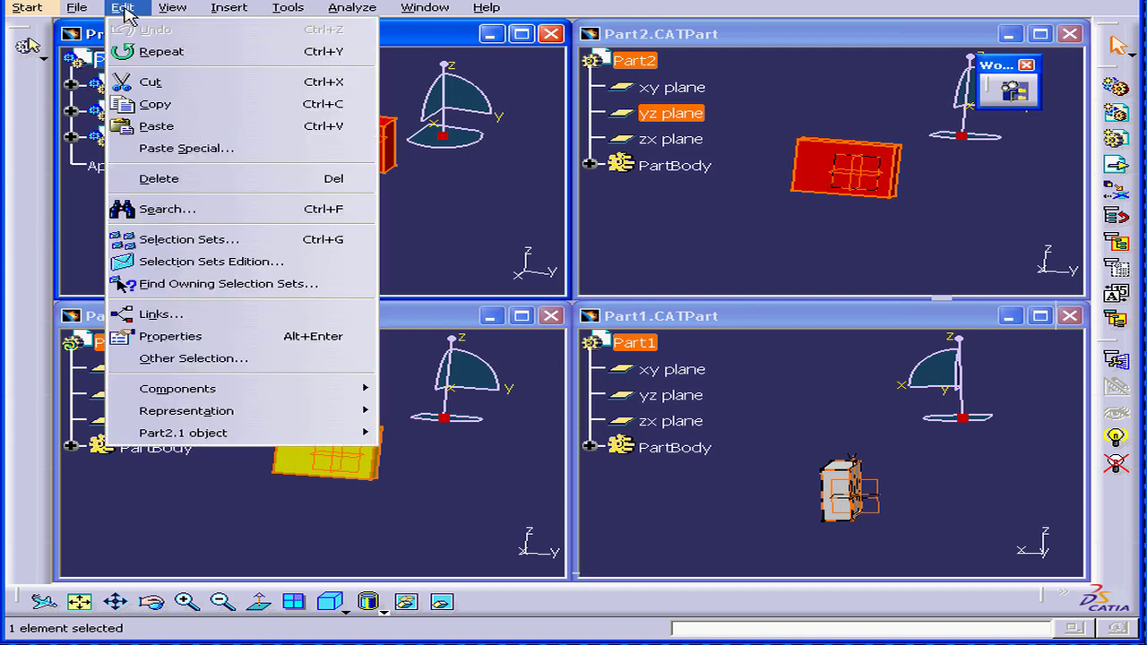
{"action": "left_click", "coordinate": [160, 319]}
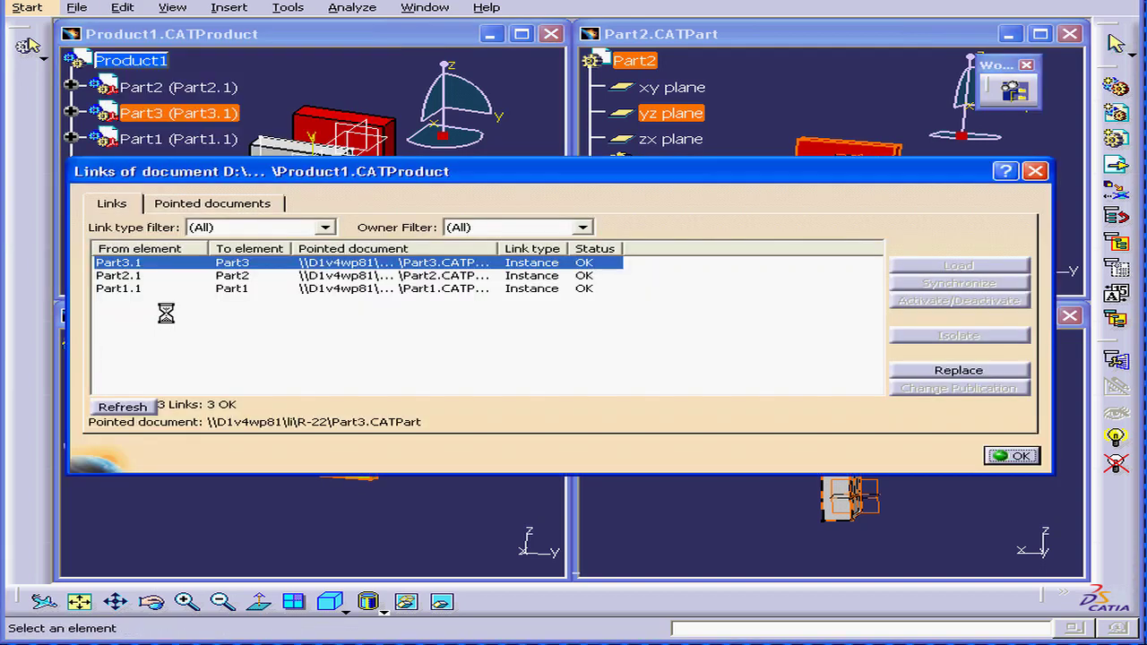
{"action": "left_click_drag", "start_coordinate": [285, 183], "coordinate": [310, 203]}
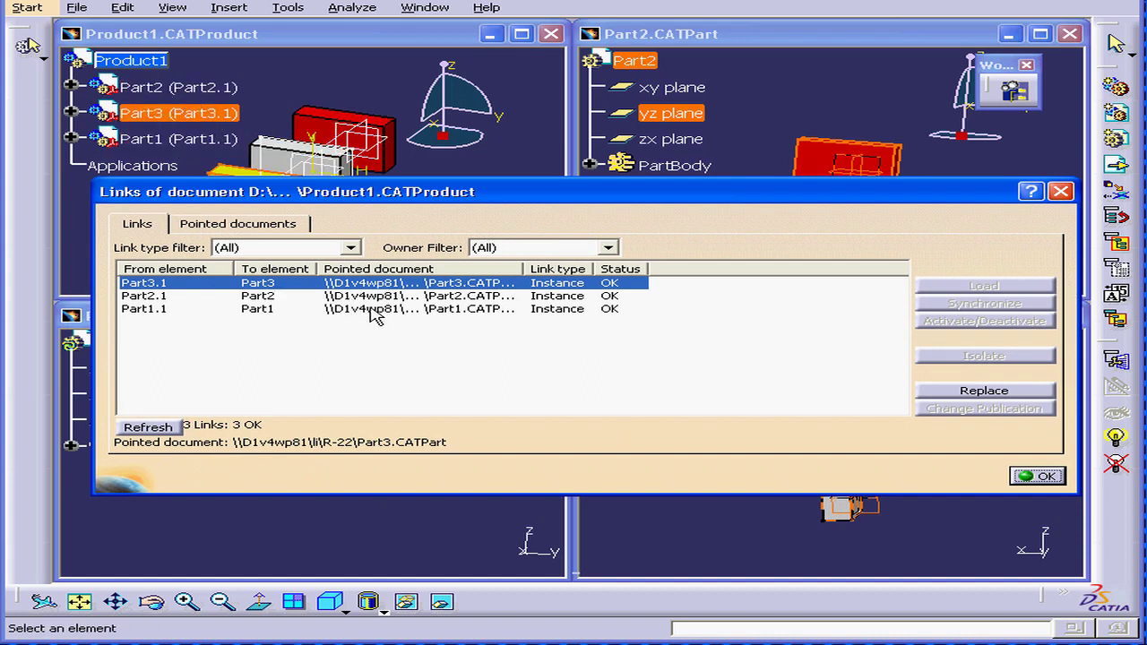
{"action": "left_click", "coordinate": [1059, 191]}
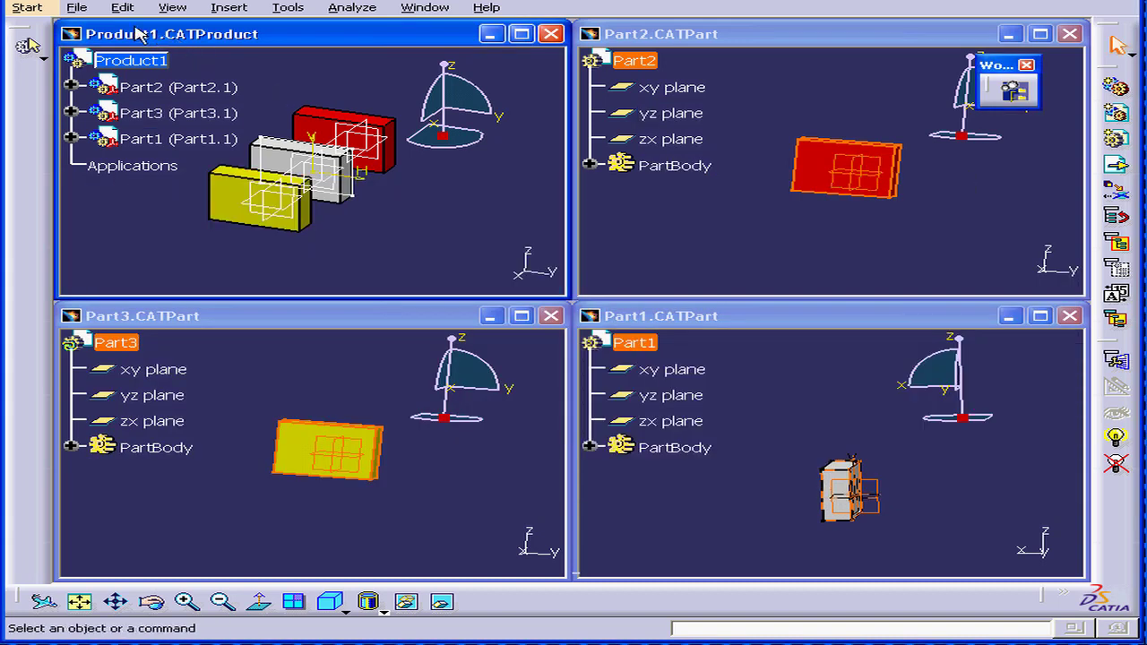
Step: In Save Management, select Product1.CATProduct and open its Save As dialog
{"action": "left_click", "coordinate": [81, 9]}
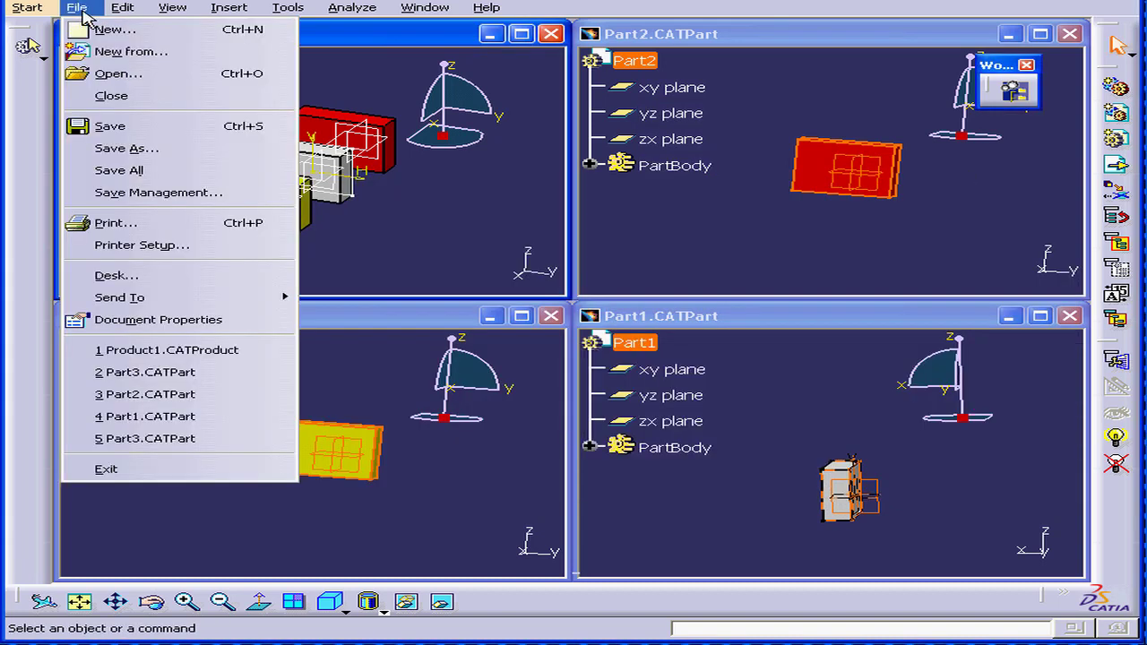
{"action": "left_click", "coordinate": [204, 201]}
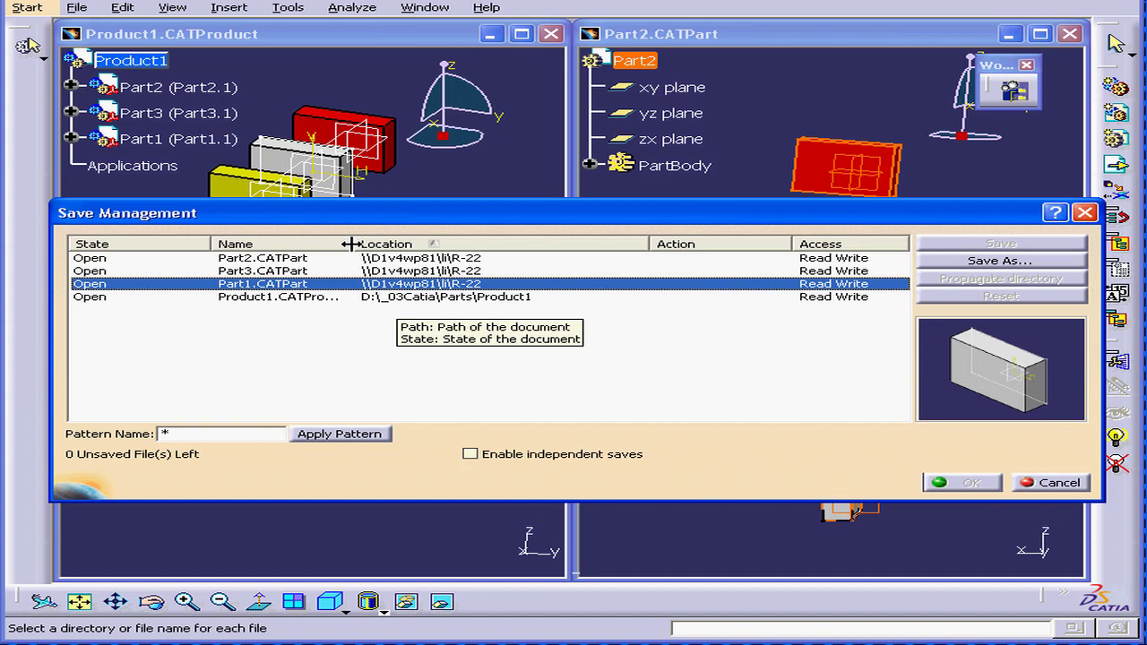
{"action": "left_click_drag", "start_coordinate": [353, 244], "coordinate": [375, 244]}
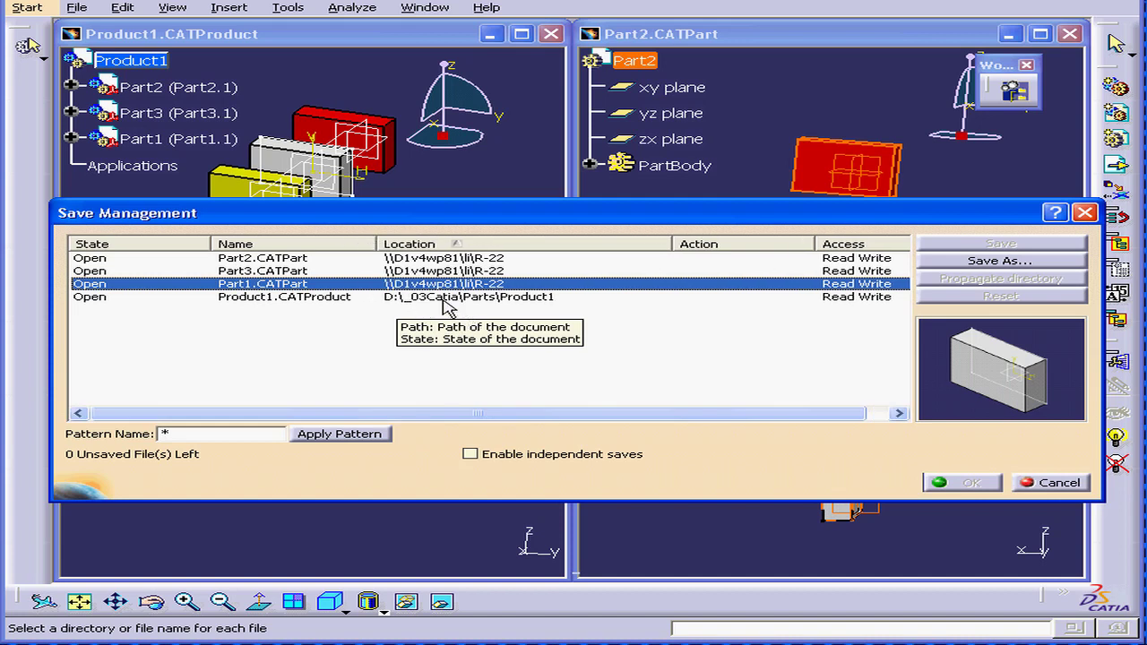
{"action": "left_click", "coordinate": [309, 299]}
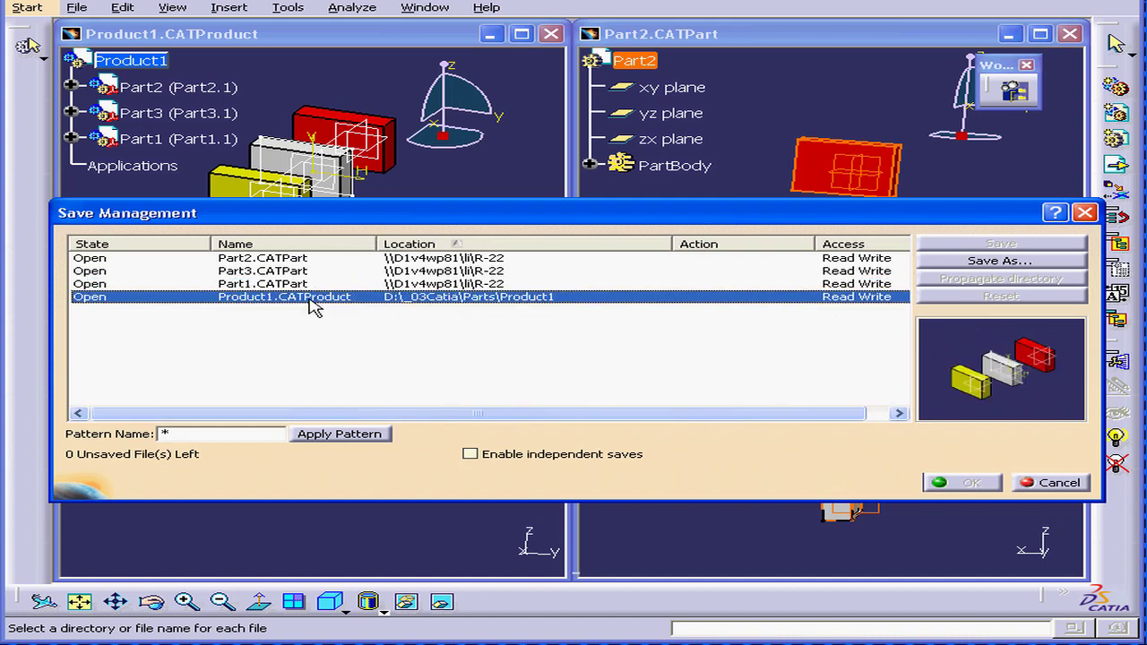
{"action": "left_click", "coordinate": [1000, 262]}
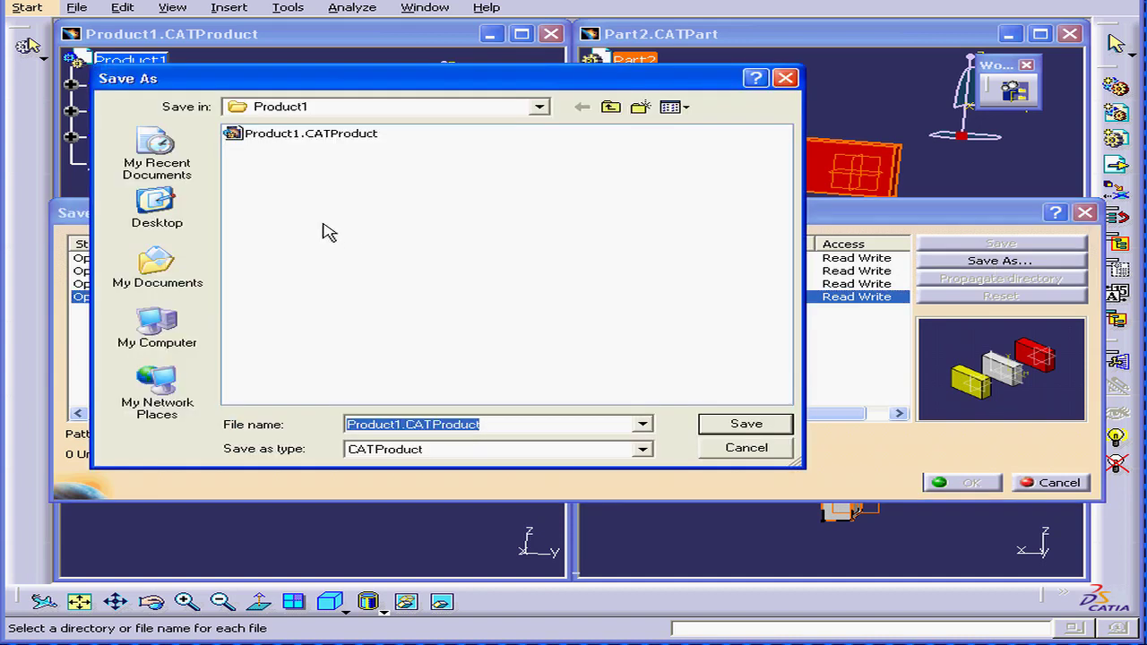
Step: Target the existing Product1.CATProduct file and confirm overwriting it
{"action": "left_click", "coordinate": [315, 139]}
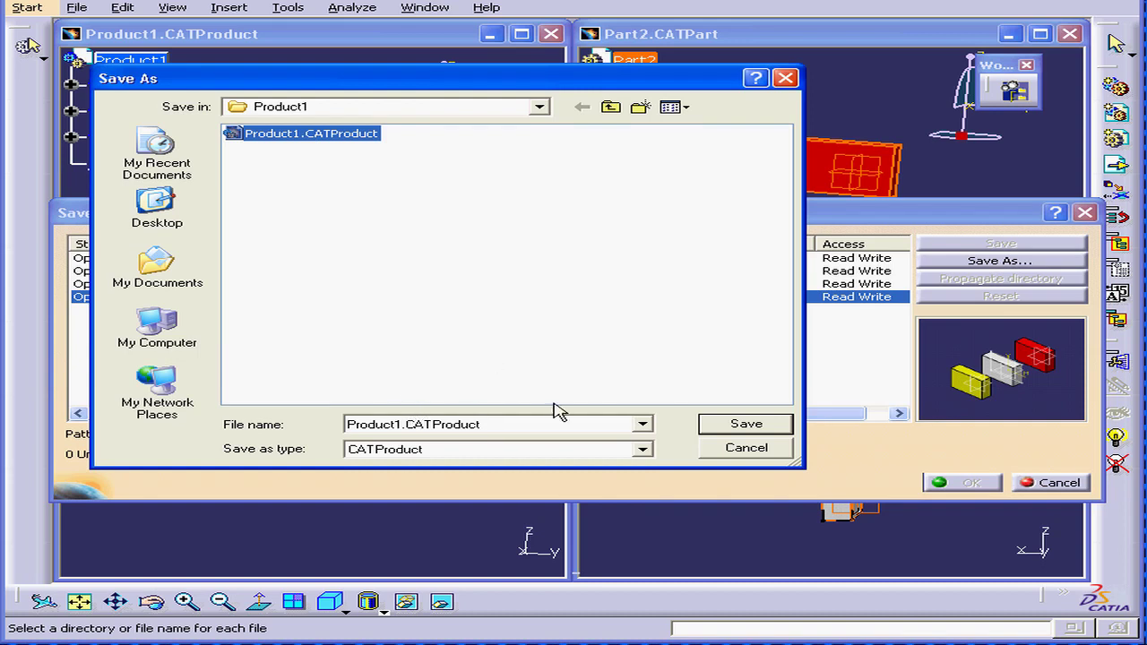
{"action": "left_click", "coordinate": [742, 427]}
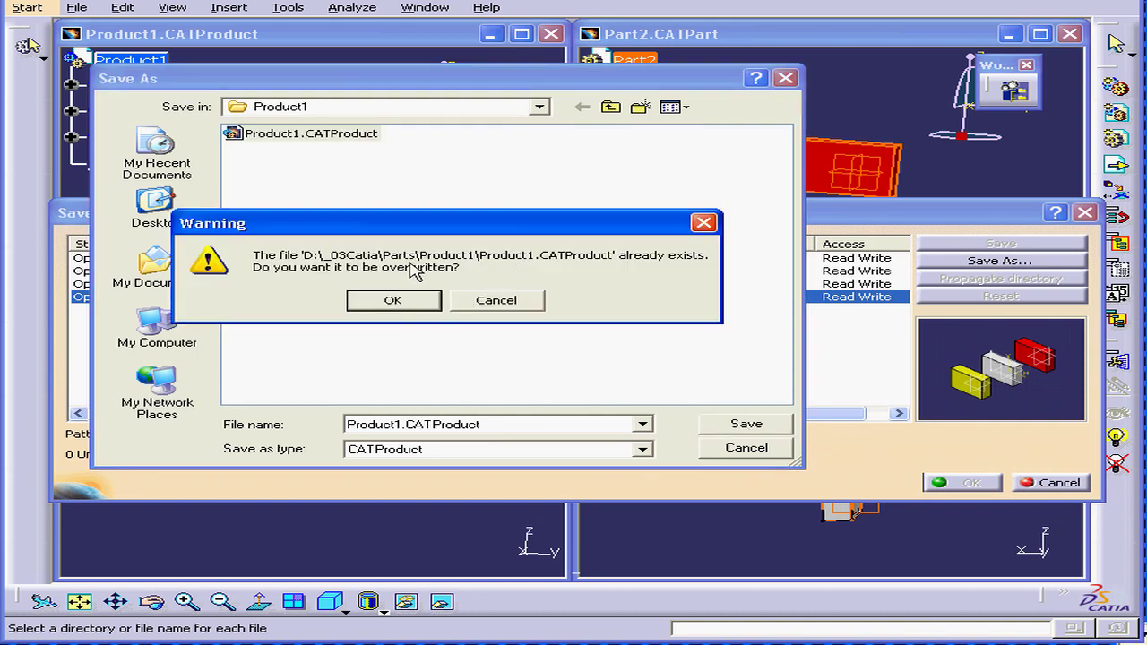
{"action": "left_click", "coordinate": [397, 303]}
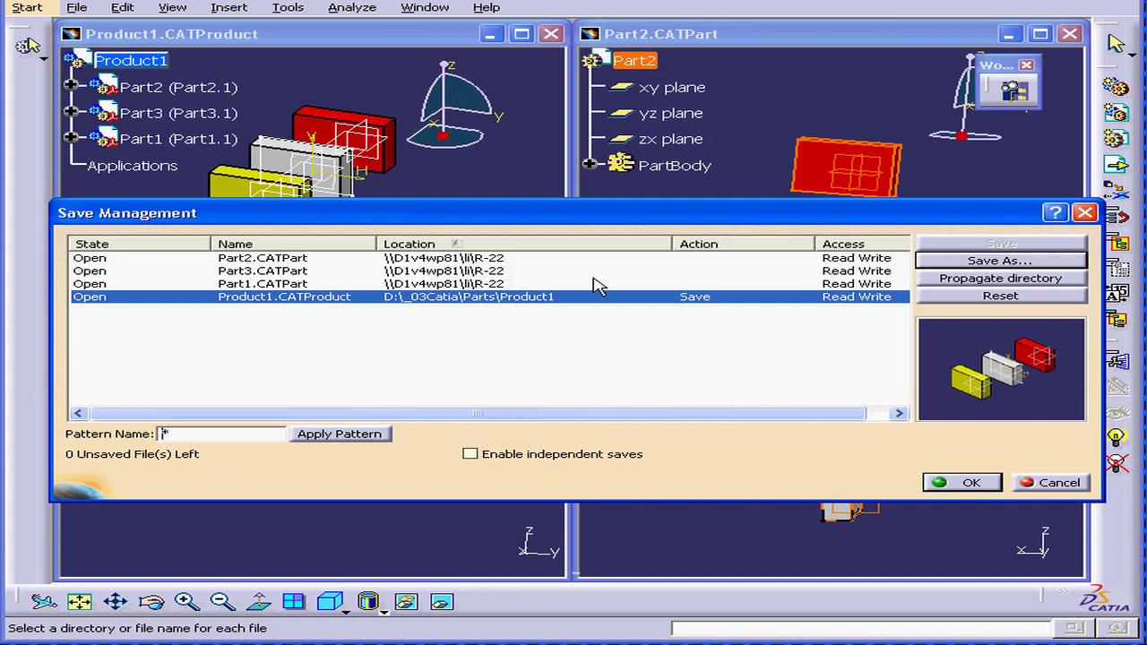
Step: Propagate the Product1 directory to all parts and save all four documents
{"action": "left_click", "coordinate": [1009, 279]}
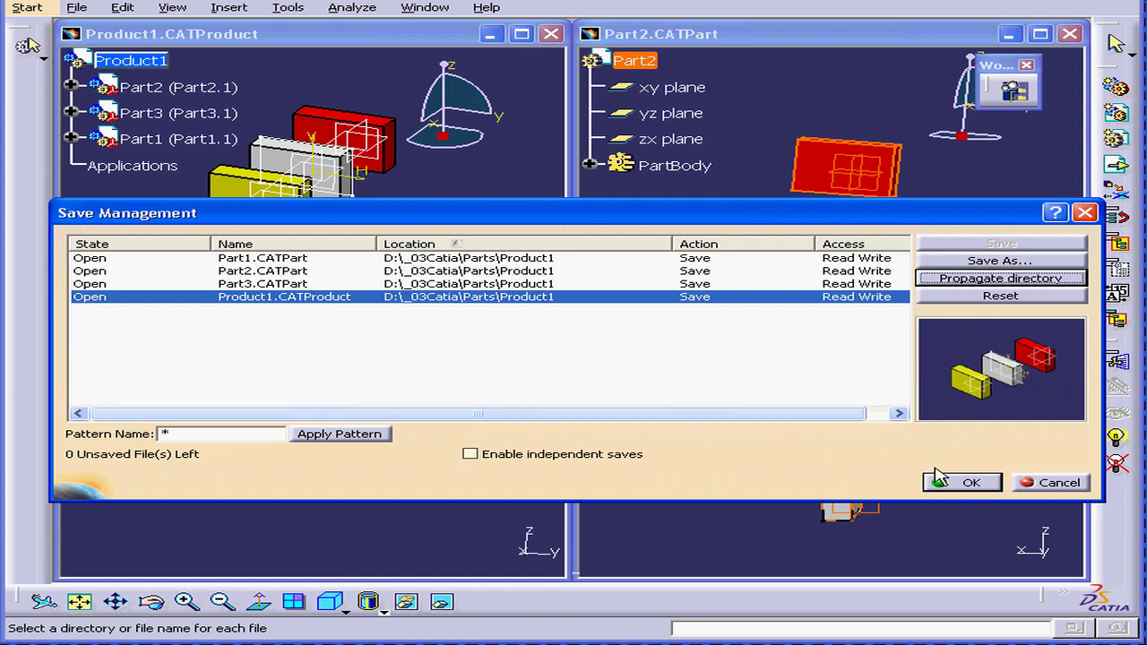
{"action": "left_click", "coordinate": [958, 484]}
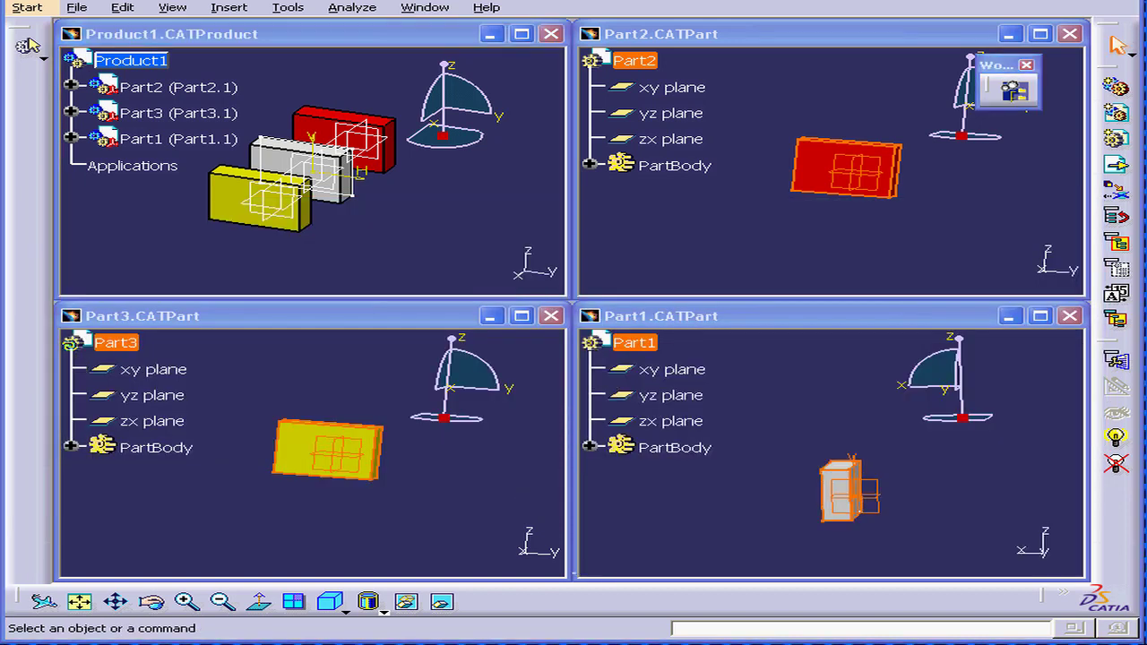
{"action": "key", "text": "alt+Tab"}
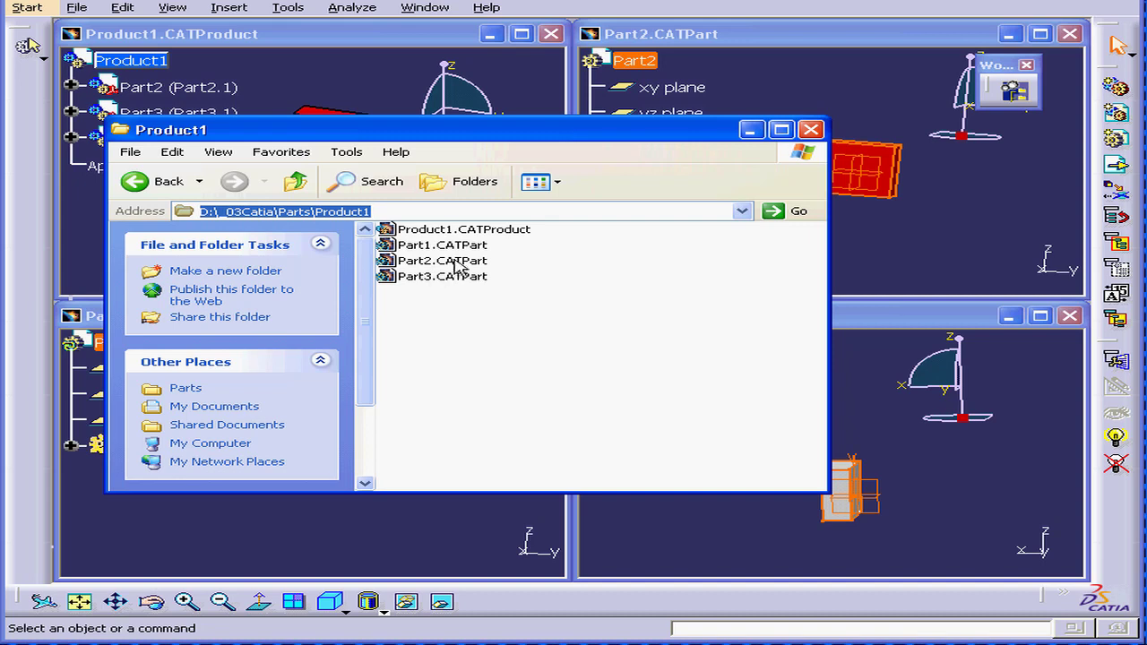
{"action": "left_click", "coordinate": [810, 130]}
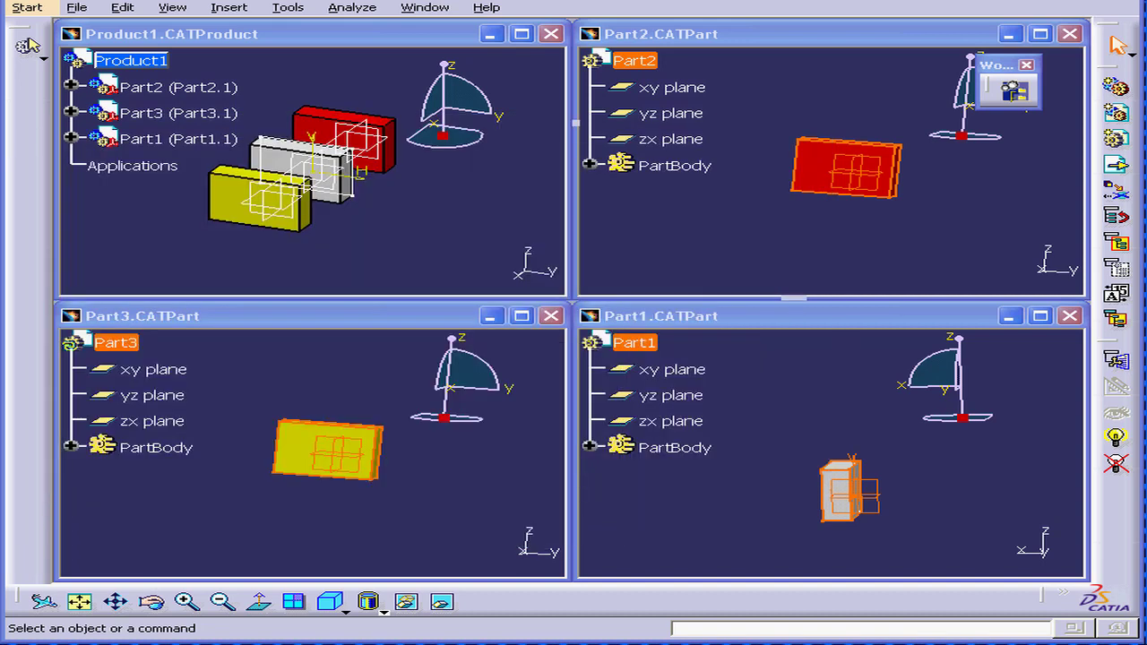
Step: Check in Edit > Links that all three part links point to the Product1 folder, then activate Part1
{"action": "left_click", "coordinate": [265, 51]}
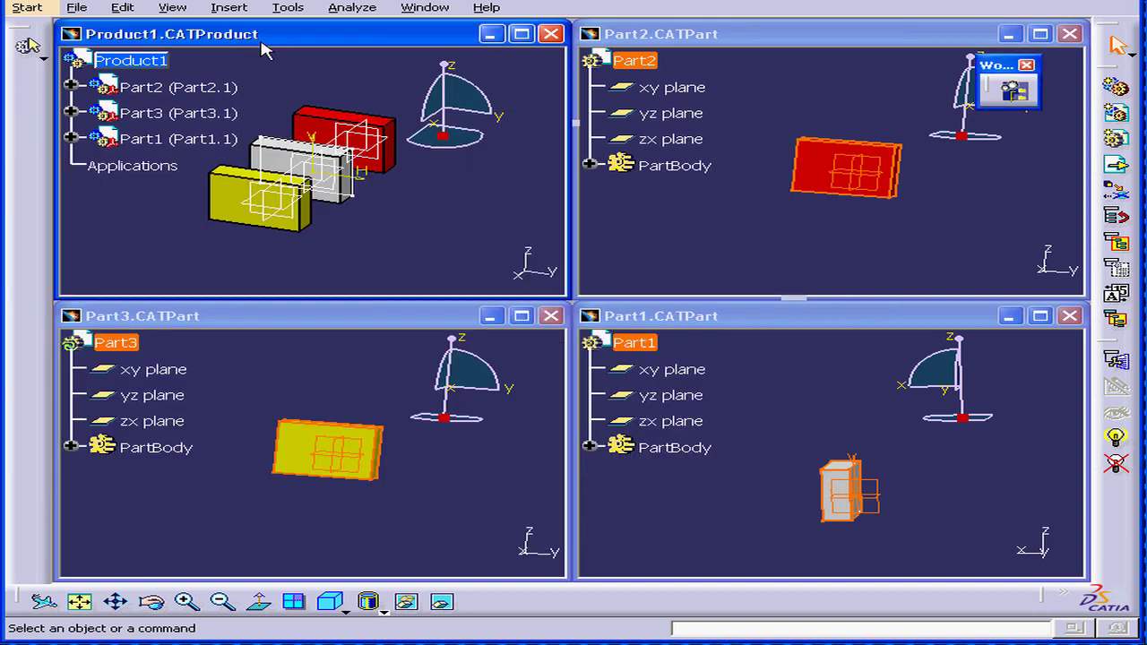
{"action": "left_click", "coordinate": [124, 11]}
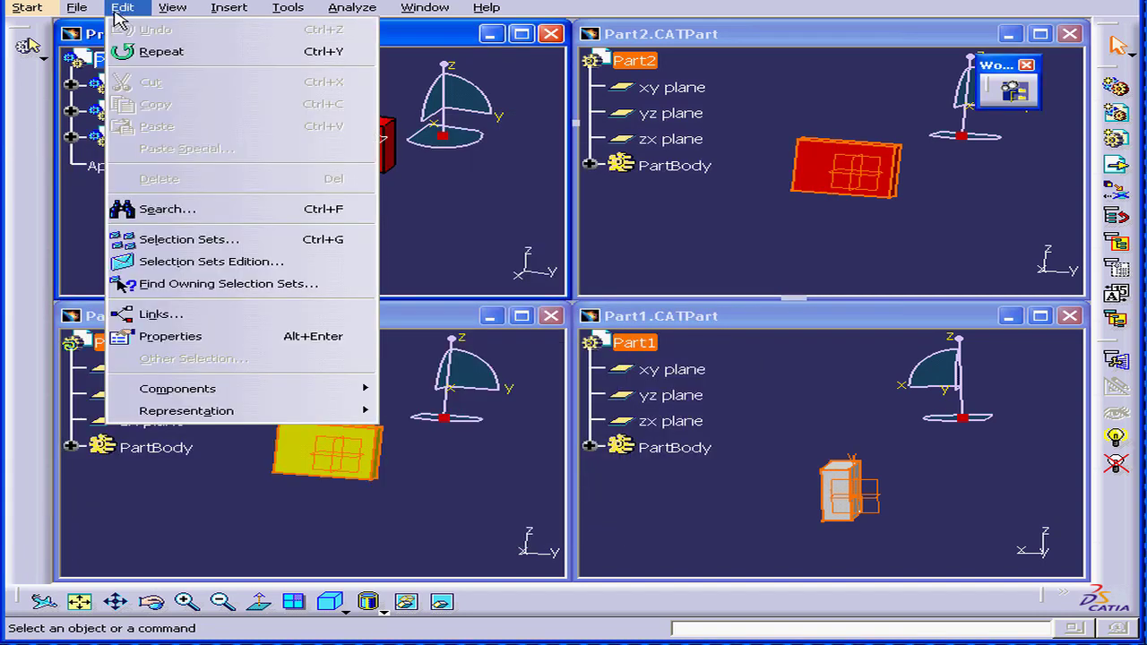
{"action": "left_click", "coordinate": [174, 319]}
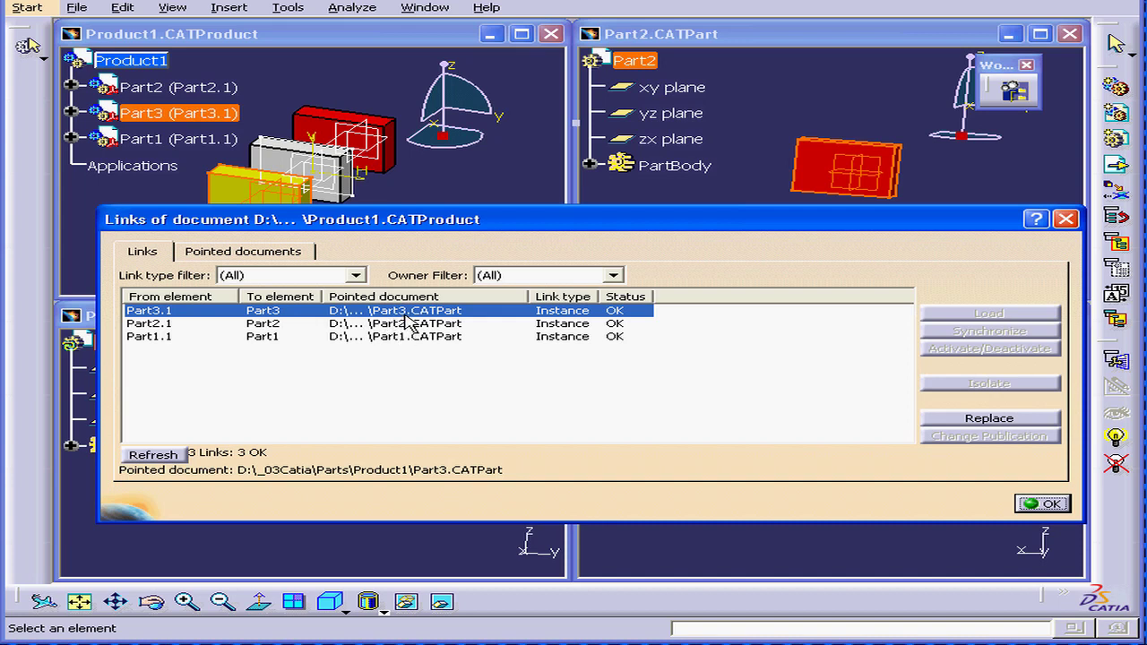
{"action": "left_click", "coordinate": [595, 345]}
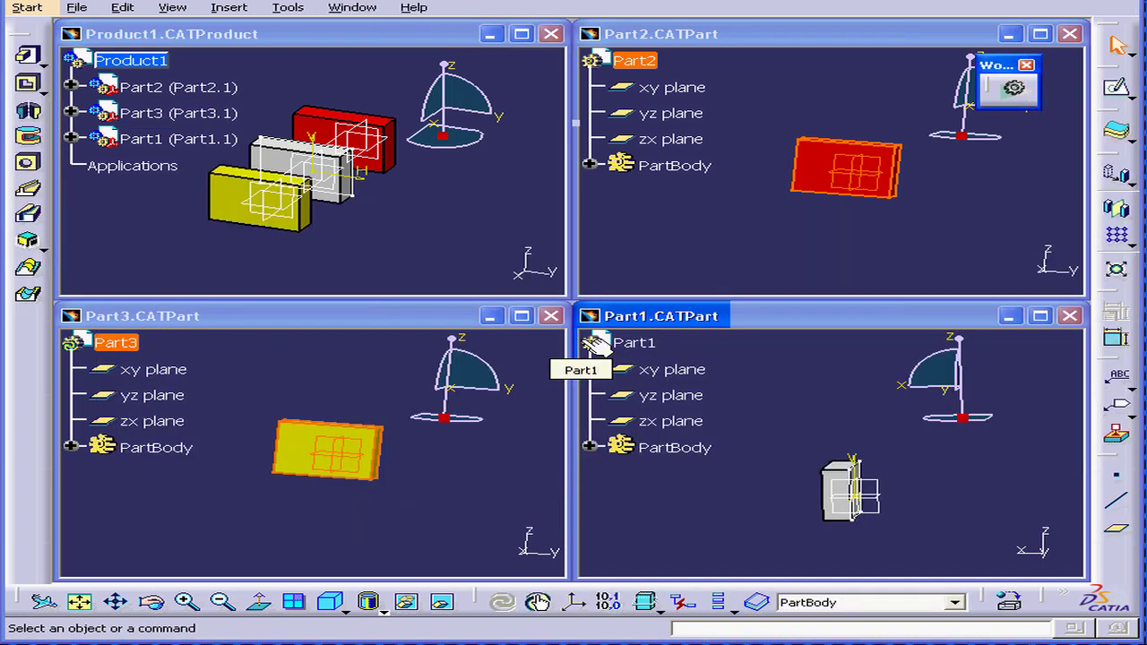